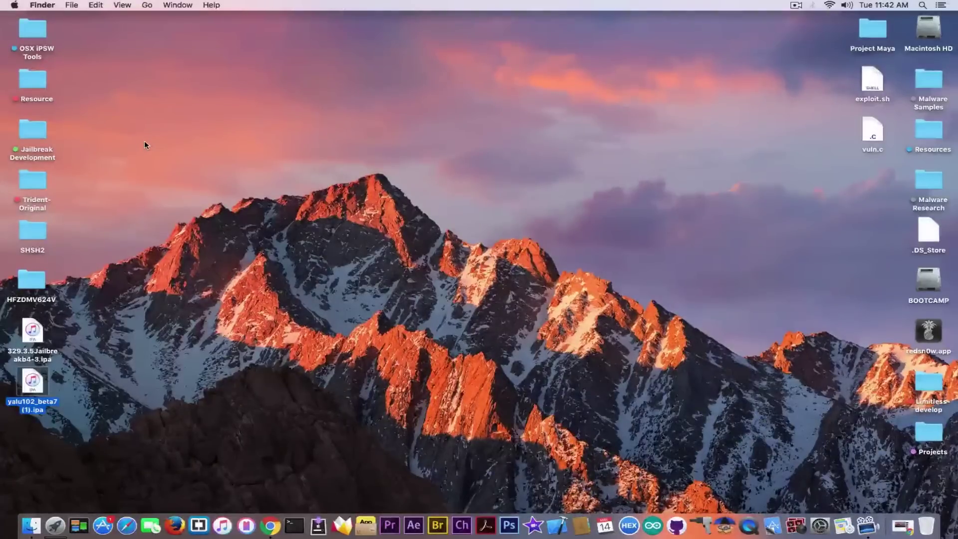
Step: Restore Chrome on the iOS 9.3.5 32-bit jailbreak YouTube video and close the downloads bar
left_click(144, 141)
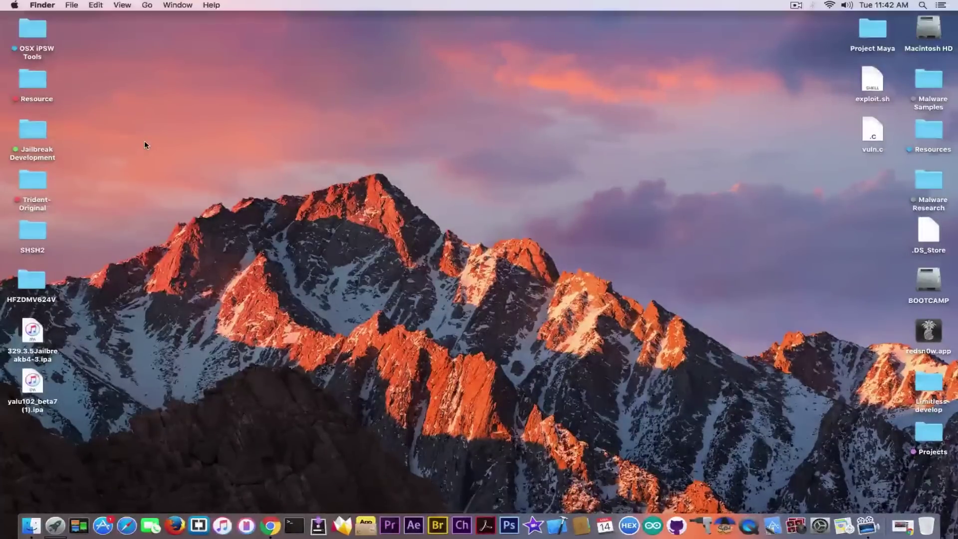
left_click(901, 525)
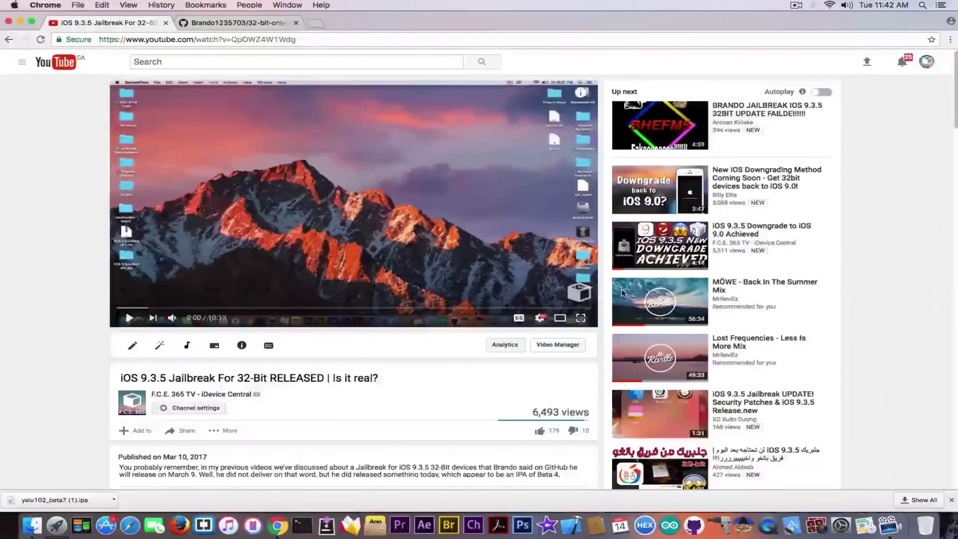
left_click(951, 500)
left_click(146, 397)
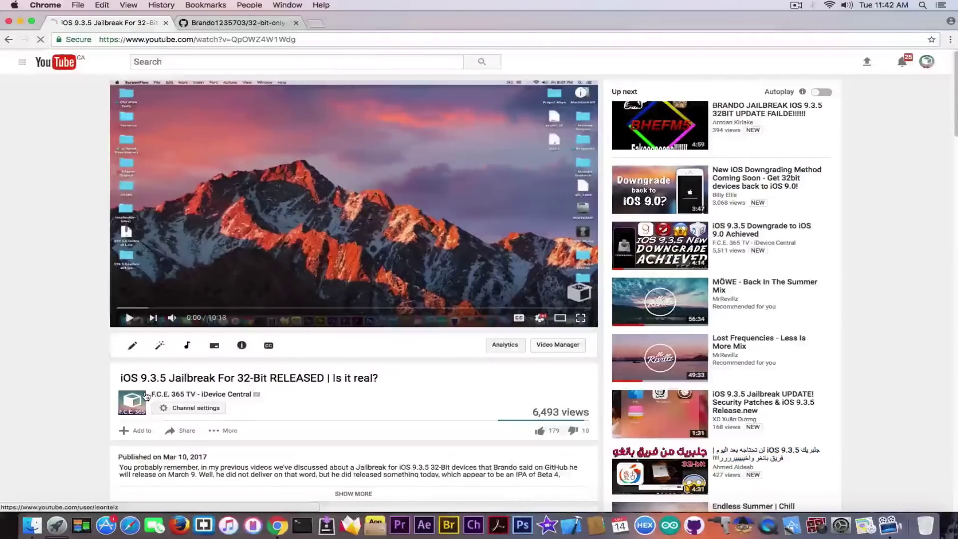
mouse_move(146, 396)
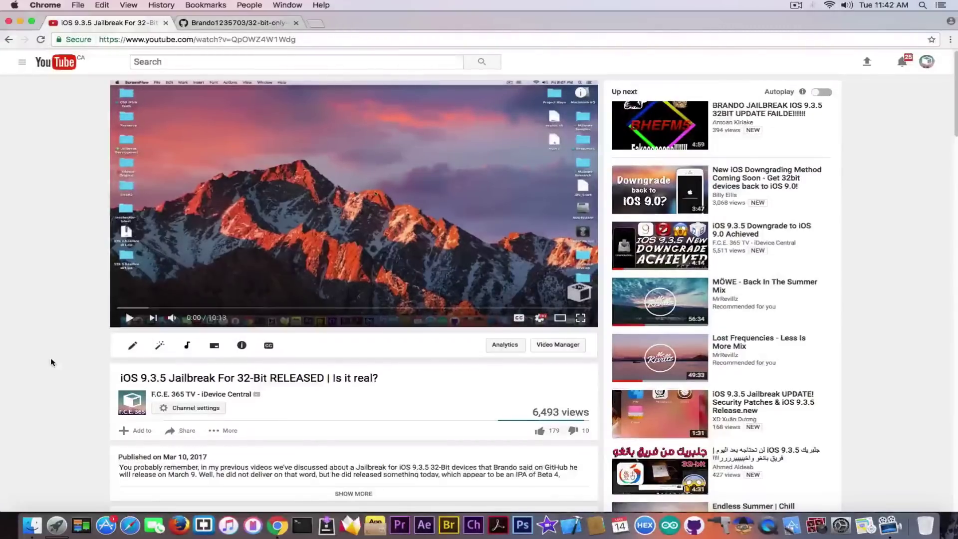
left_click(259, 22)
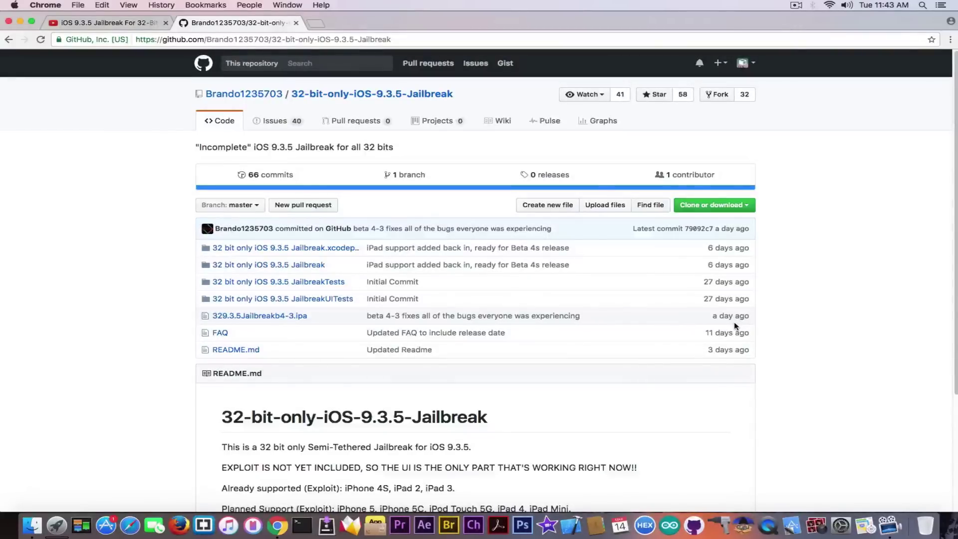
scroll(835, 281, "down", 5)
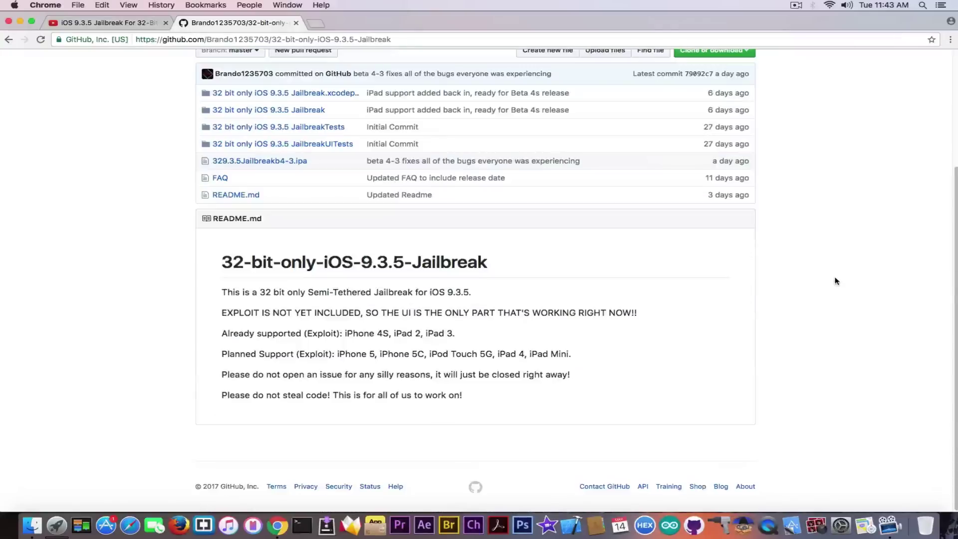
scroll(835, 281, "up", 5)
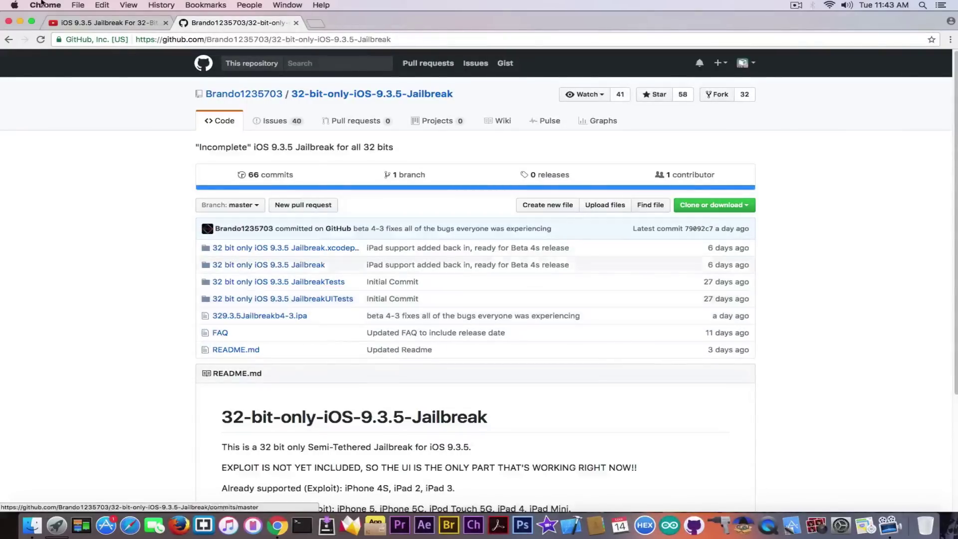
left_click(72, 25)
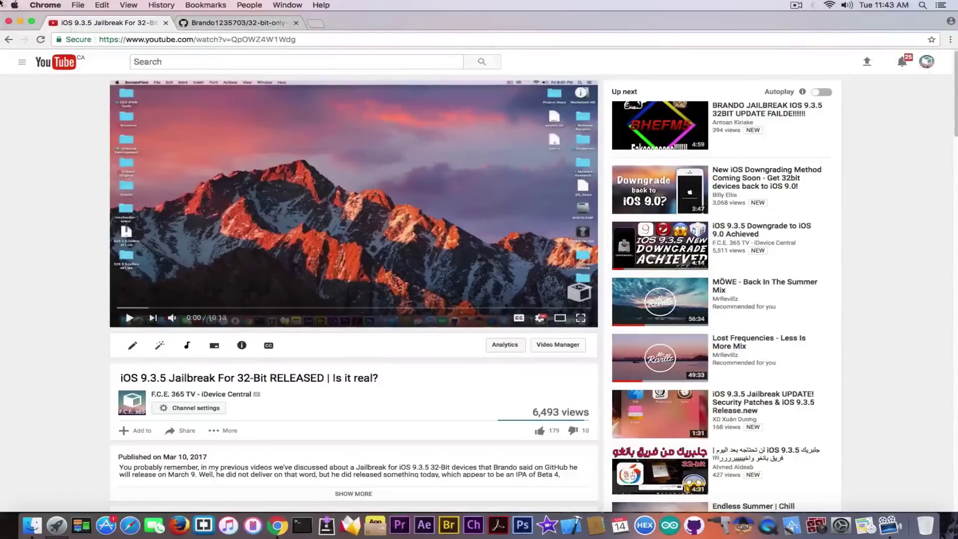
Step: Rename 329.3.5Jailbreakb4-3.ipa to .zip, unarchive it, and drag the extracted folder onto the desktop
left_click(20, 23)
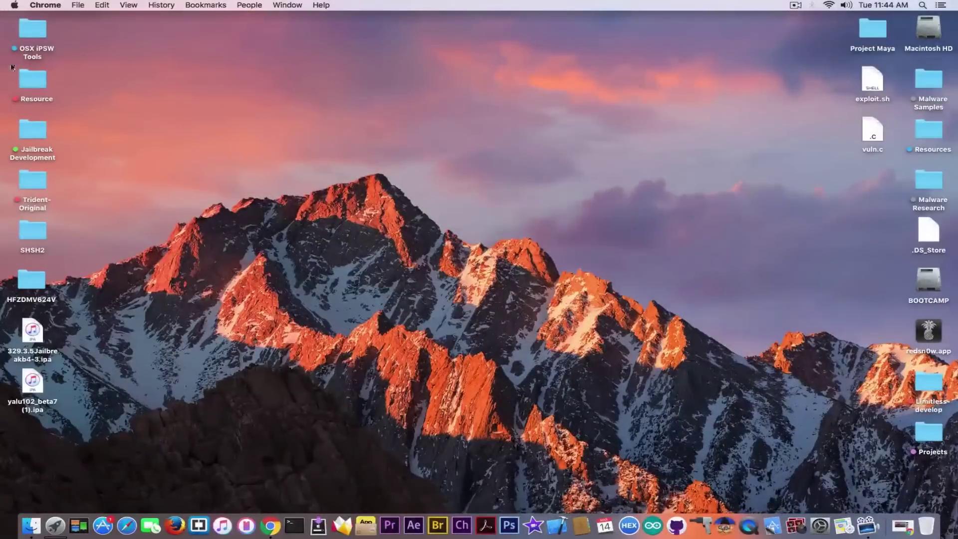
left_click(27, 334)
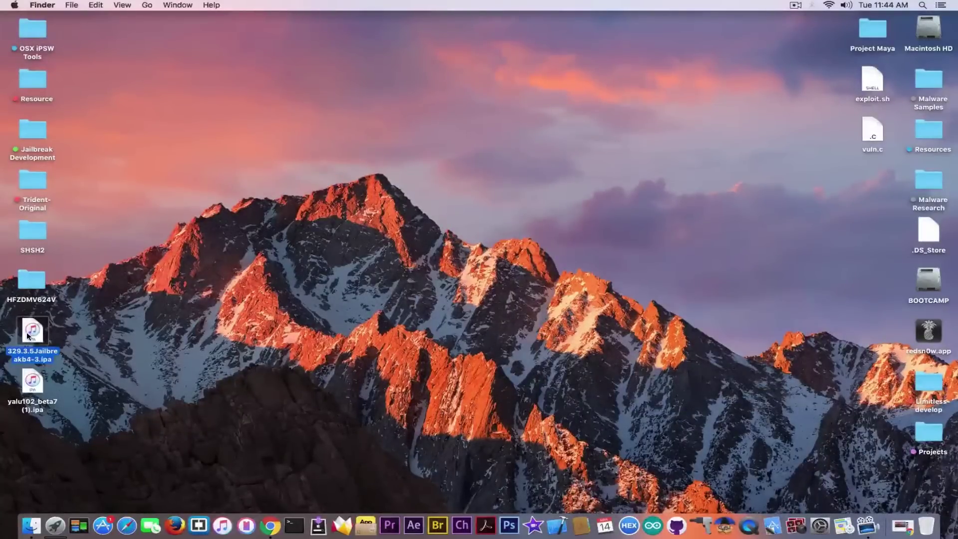
right_click(26, 331)
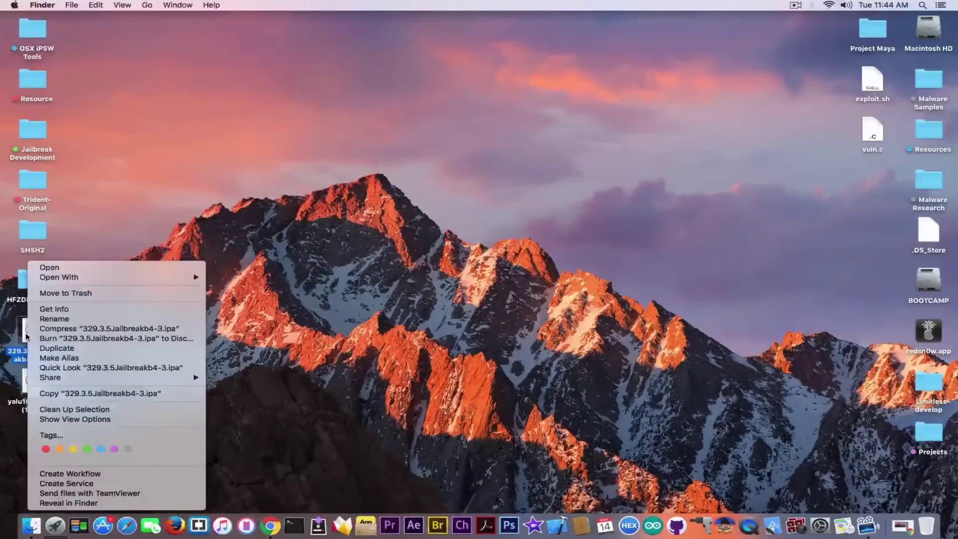
left_click(50, 318)
left_click_drag(36, 359, 239, 366)
type(".zip")
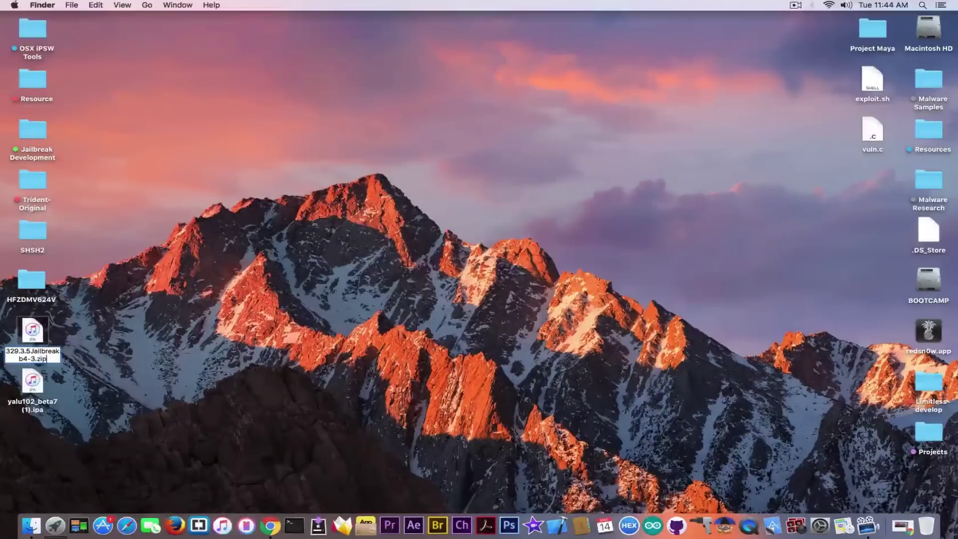
key("Return")
left_click(559, 185)
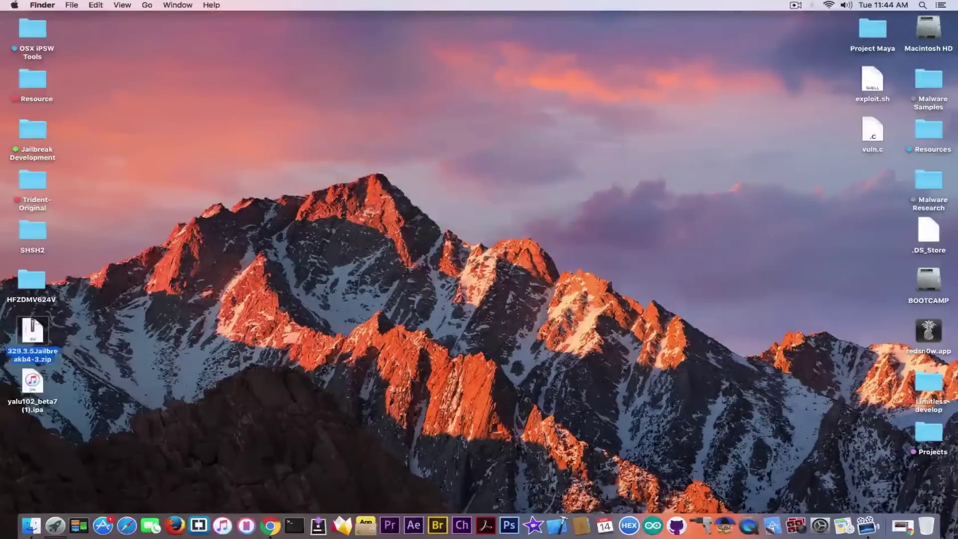
key("super+o")
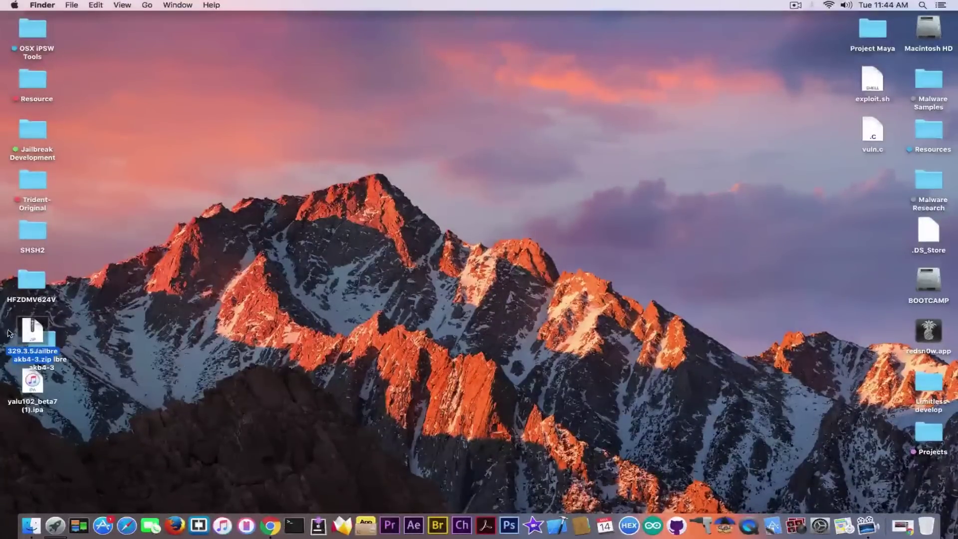
left_click_drag(50, 341, 380, 332)
Step: Open the extracted folder's Payload and show the package contents of 32 bit only iOS 9.3.5 Jailbreak.app
left_click(111, 306)
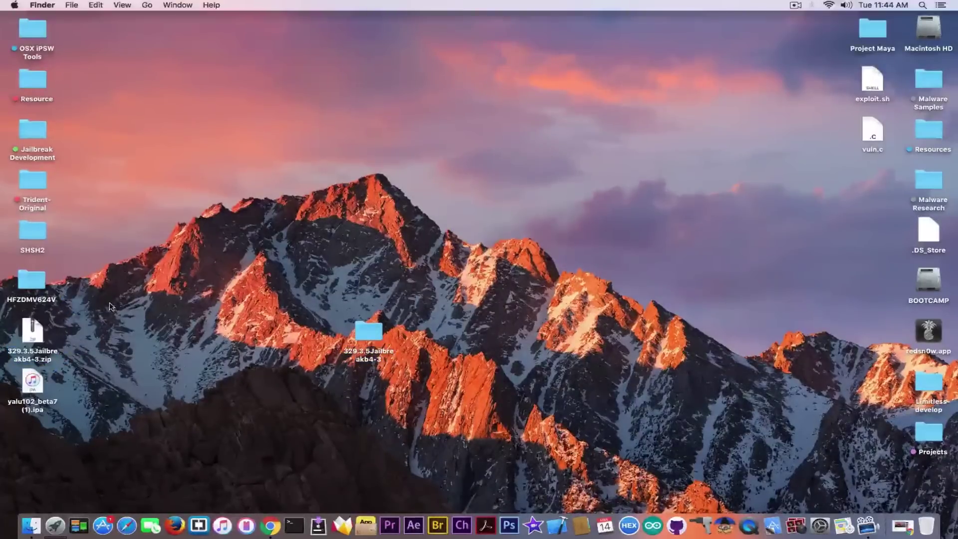
double_click(367, 328)
left_click(414, 137)
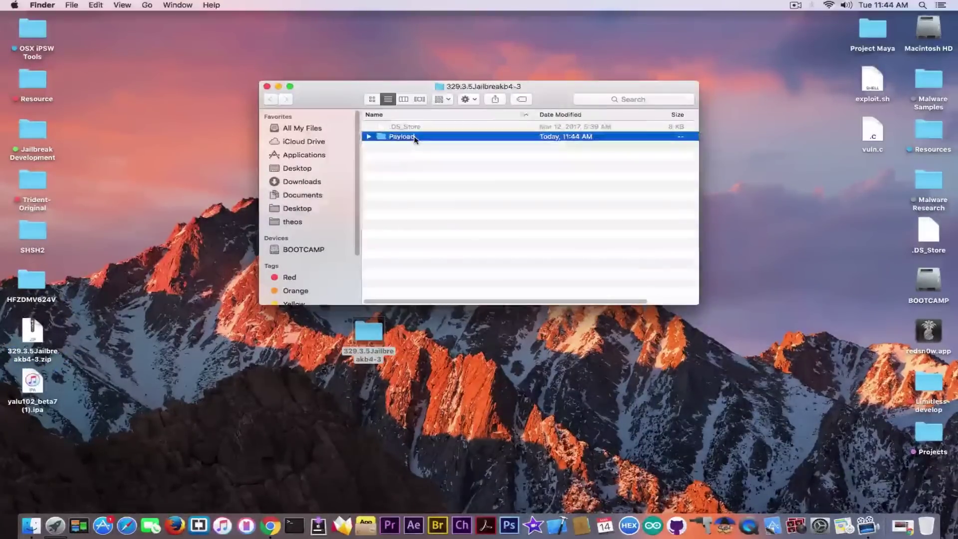
double_click(414, 138)
right_click(414, 136)
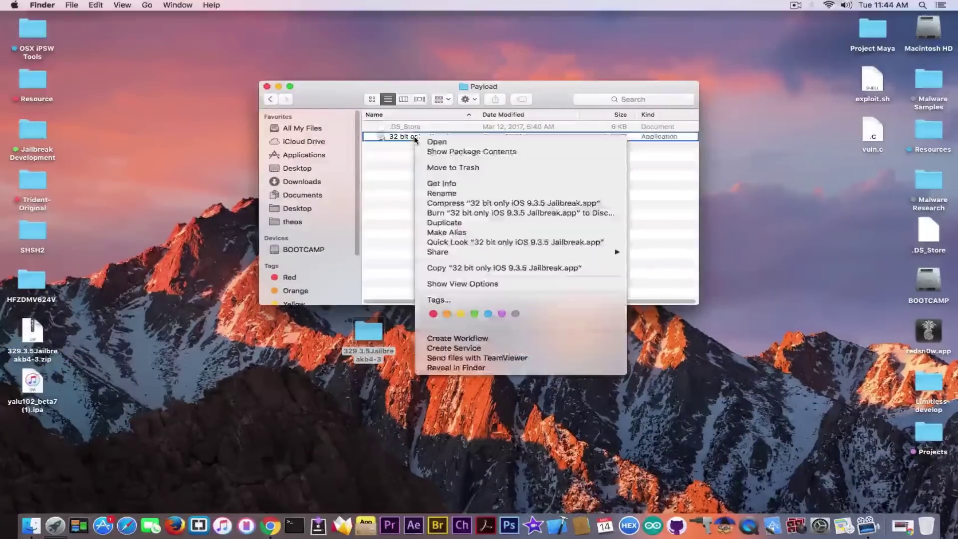
left_click(438, 155)
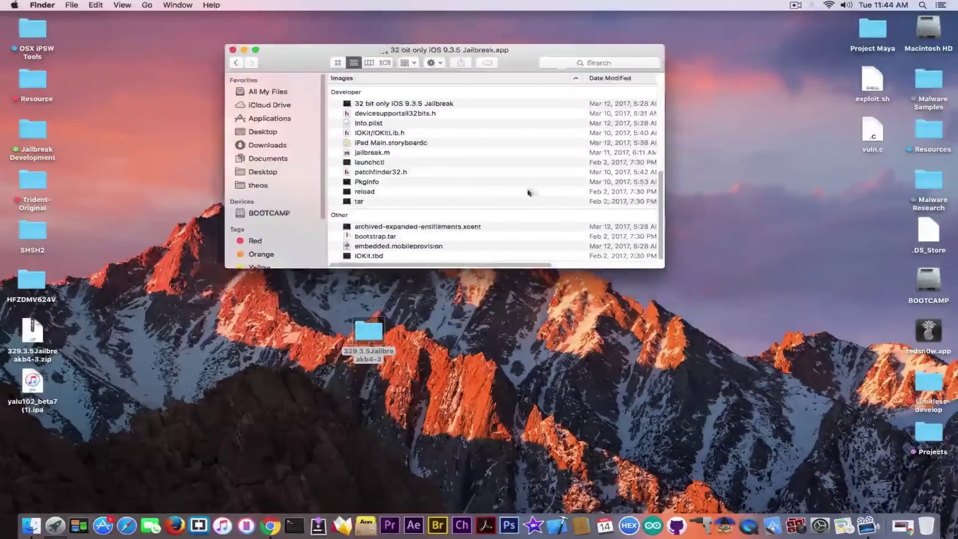
Step: Enlarge the package window and inspect the reload, PkgInfo, launchctl and bootstrap.tar files
left_click_drag(664, 267, 805, 395)
left_click(388, 328)
left_click(388, 319)
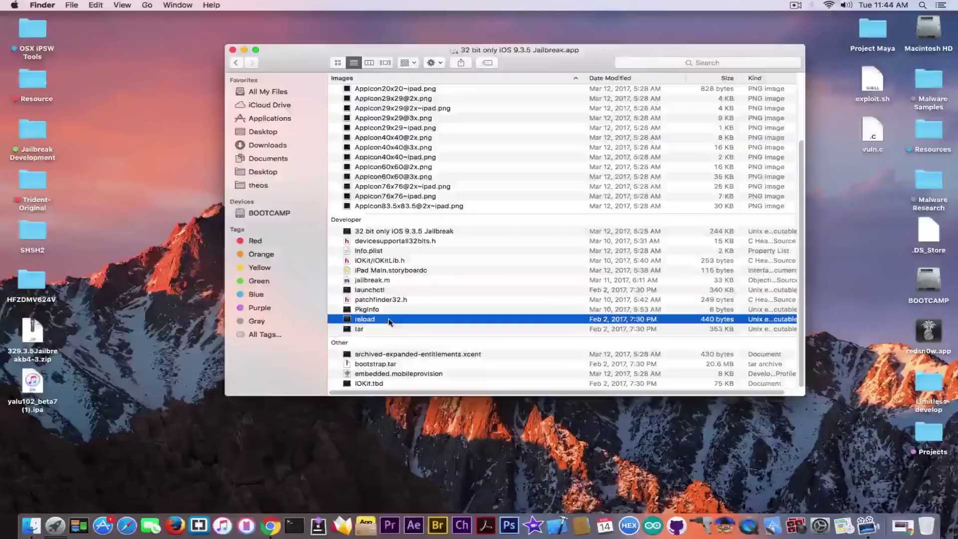
left_click(395, 309)
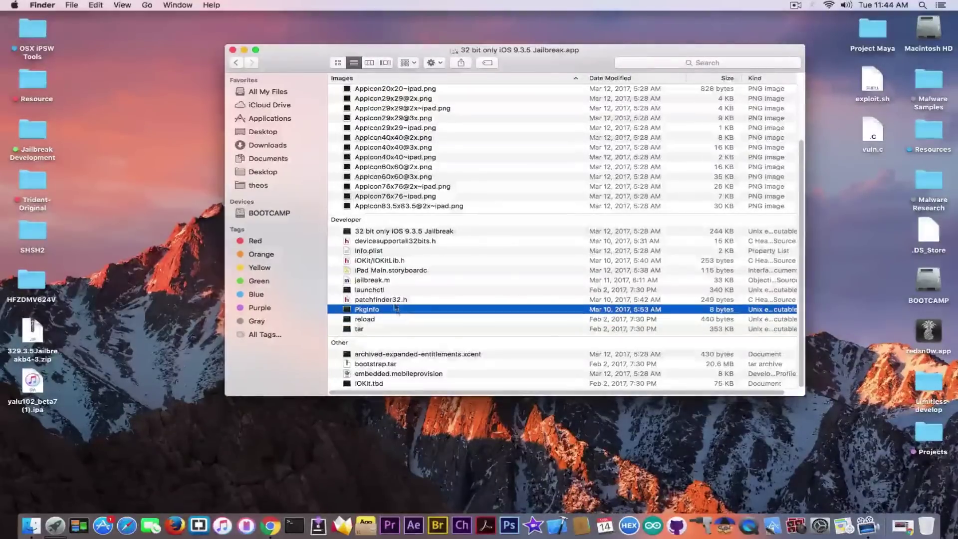
left_click(393, 289)
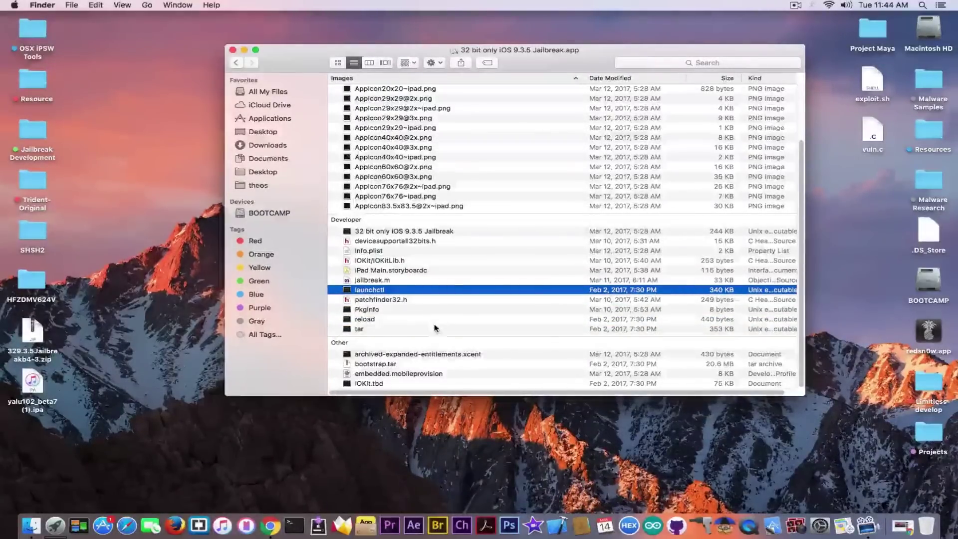
left_click(418, 365)
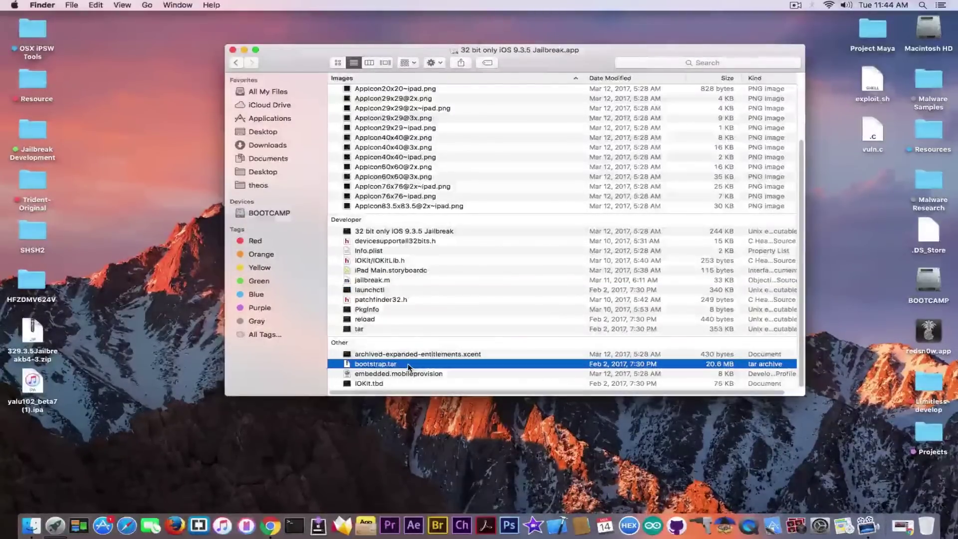
Step: Rename yalu102_beta7 (1).ipa to yalu102_beta7 (1).zip and unarchive it into a Payload folder
left_click(31, 382)
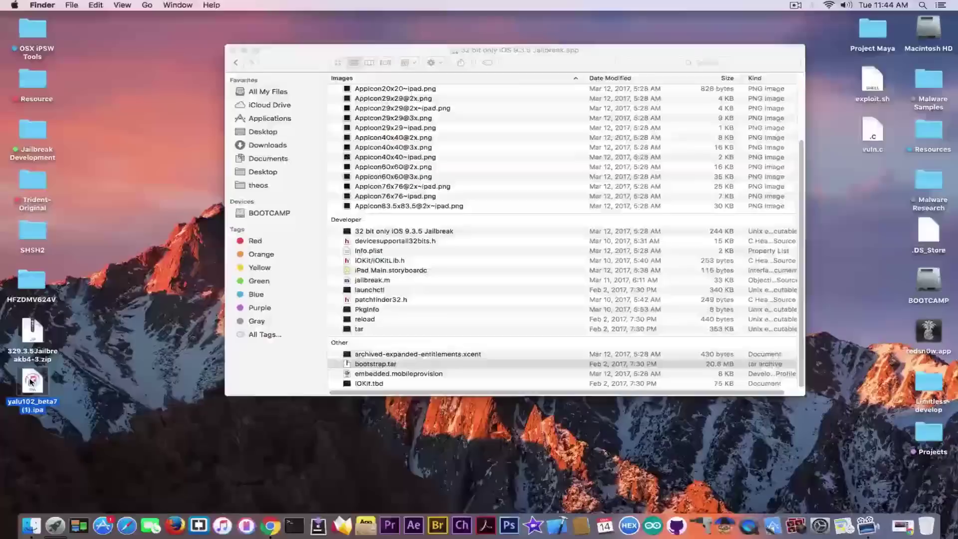
right_click(31, 381)
left_click(50, 318)
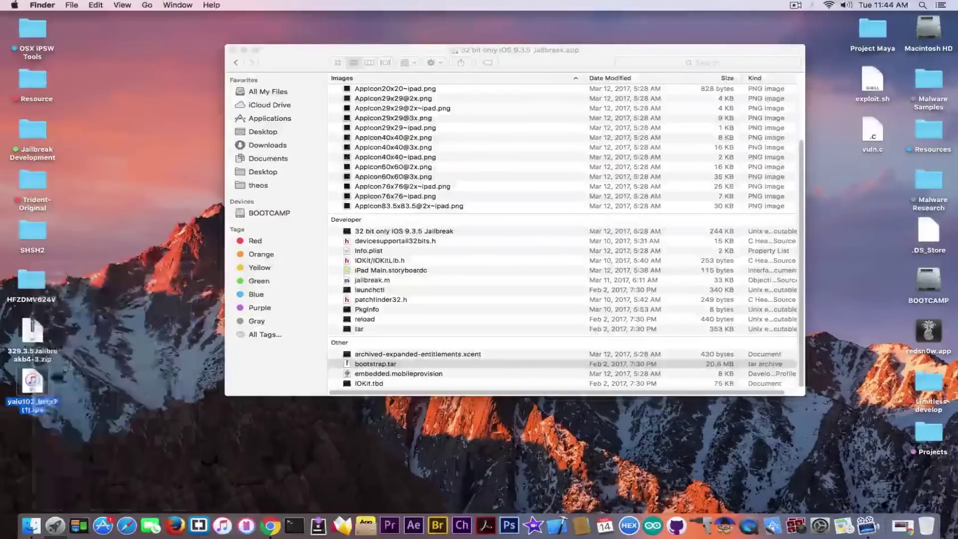
left_click(44, 408)
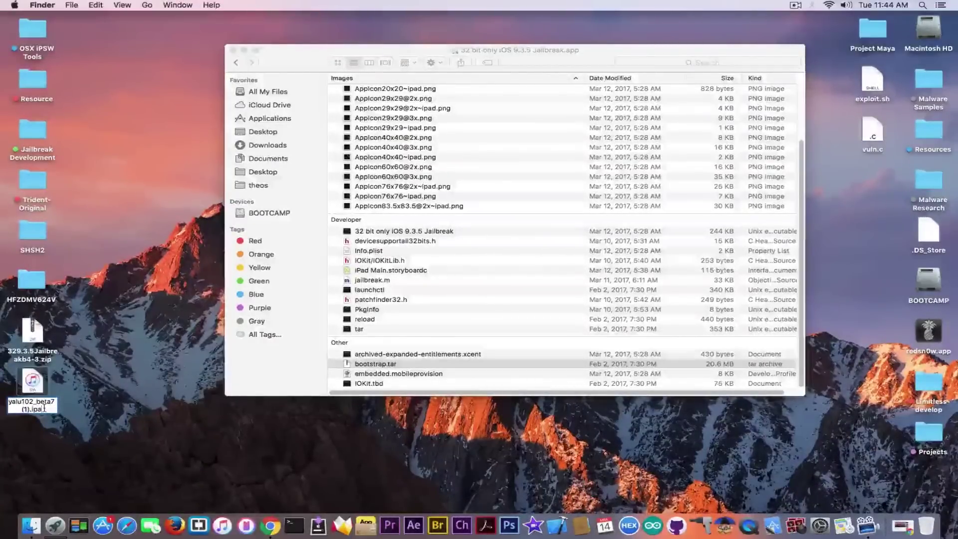
key("BackSpace")
key("BackSpace")
key("BackSpace")
type("zip")
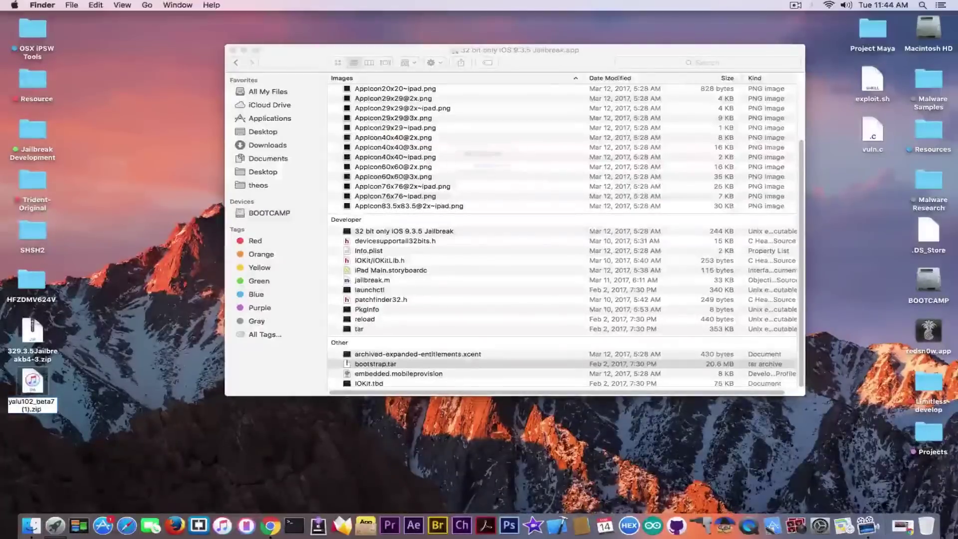
key("Return")
left_click(561, 182)
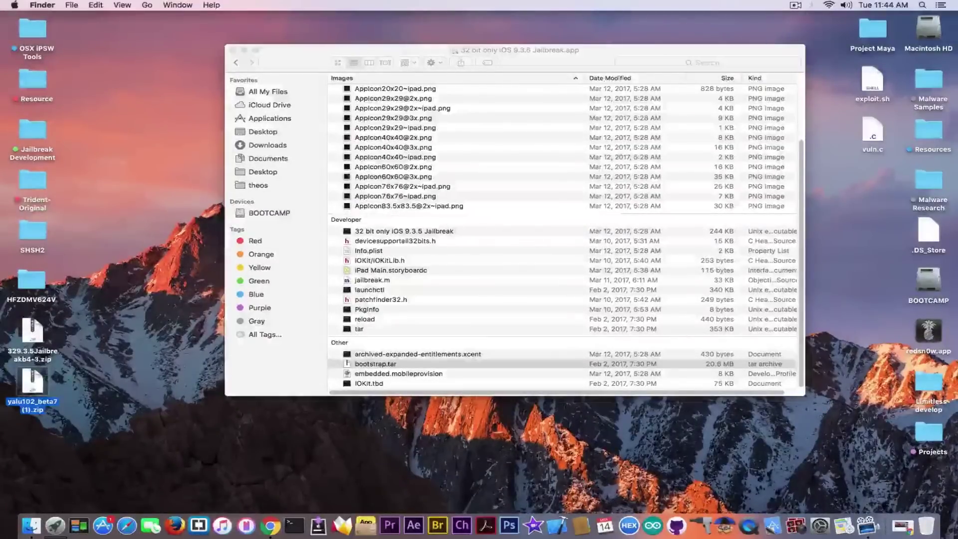
double_click(44, 385)
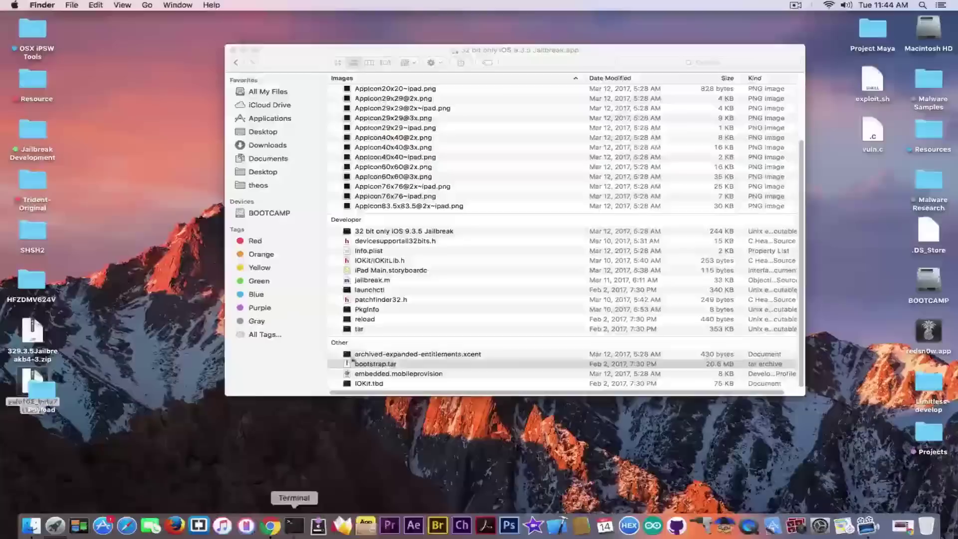
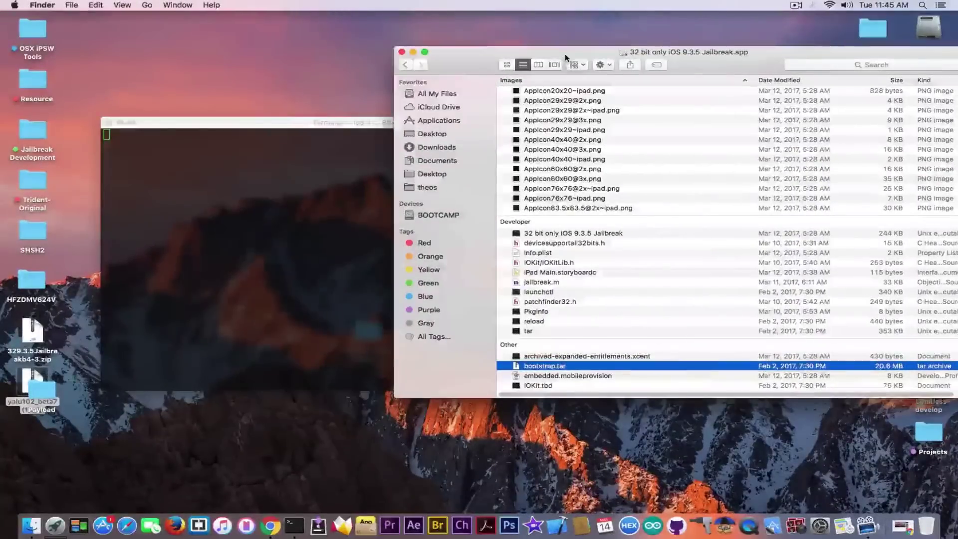
Step: Open the Payload folder, show yalu102.app's package contents and select its bootstrap.tar
left_click(49, 394)
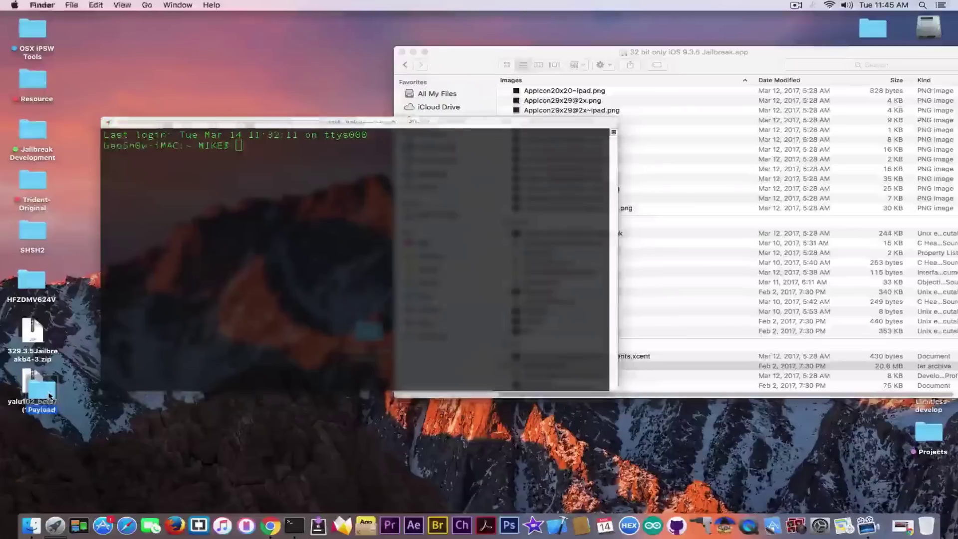
double_click(49, 394)
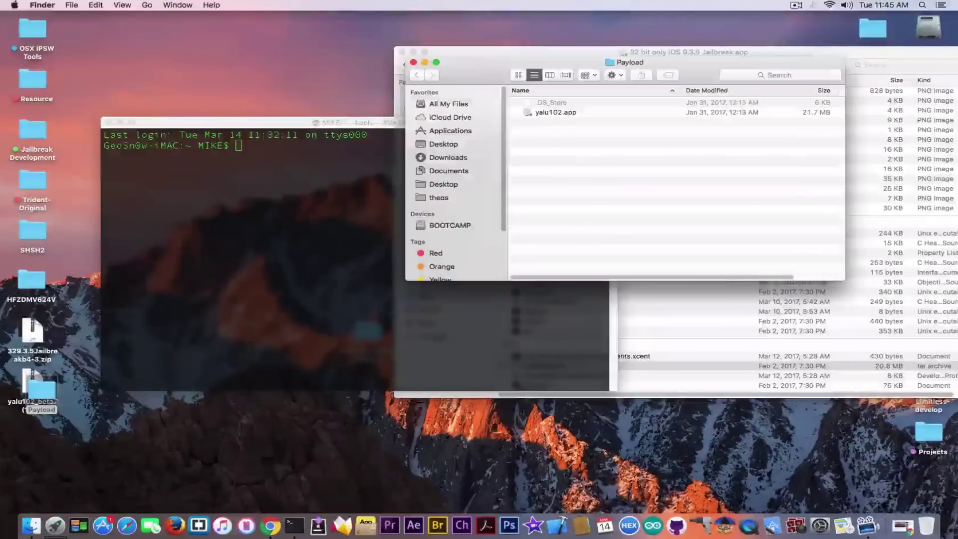
right_click(567, 116)
left_click(581, 127)
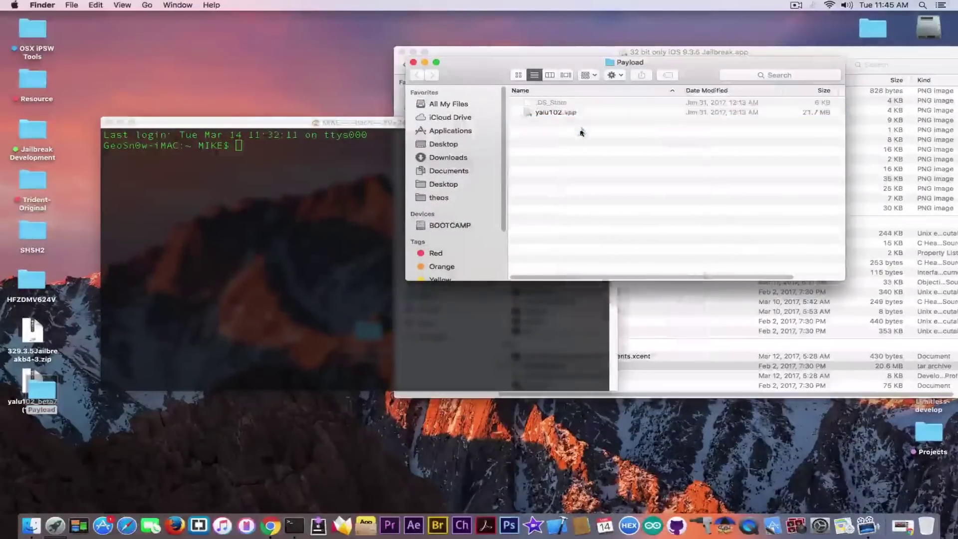
left_click(548, 213)
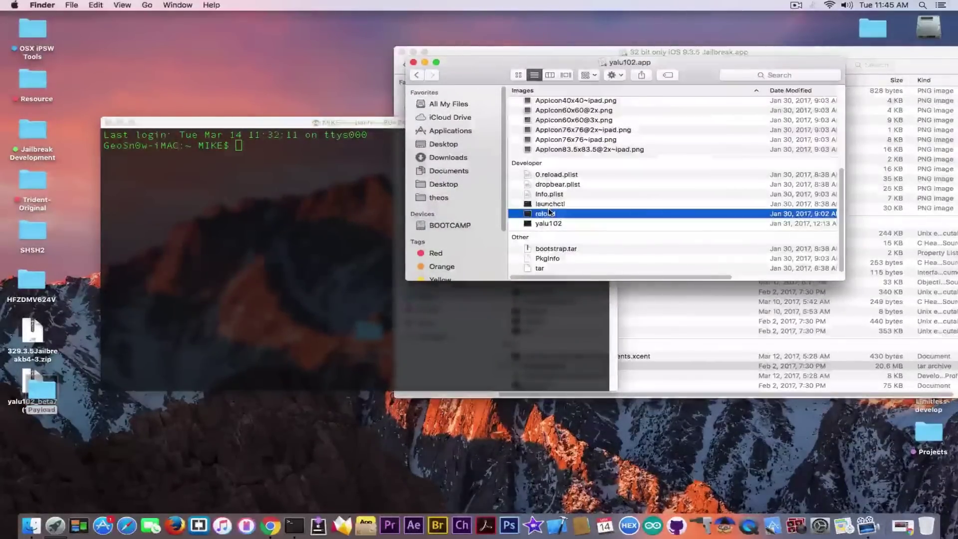
left_click(554, 247)
Step: Run shasum in Terminal on yalu102.app's bootstrap.tar
left_click(143, 213)
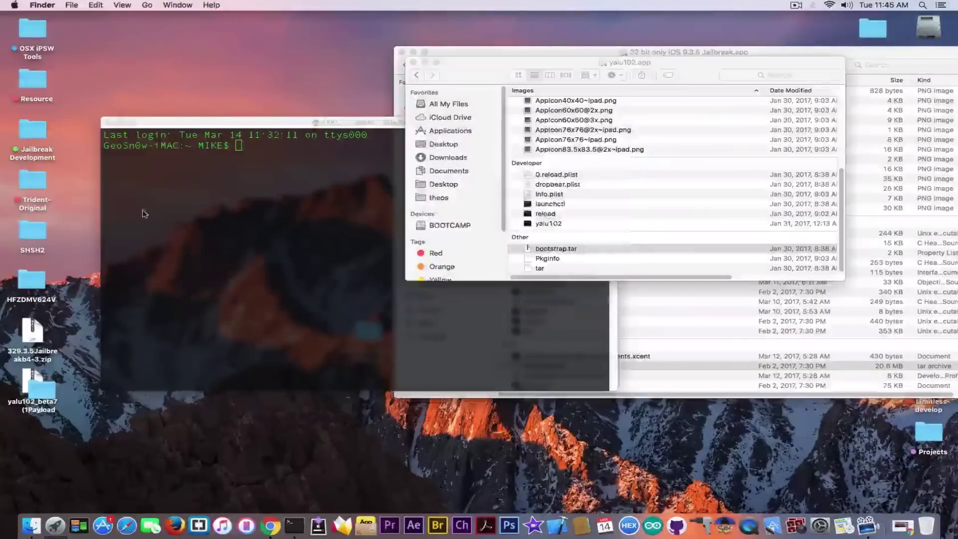
type("shasum")
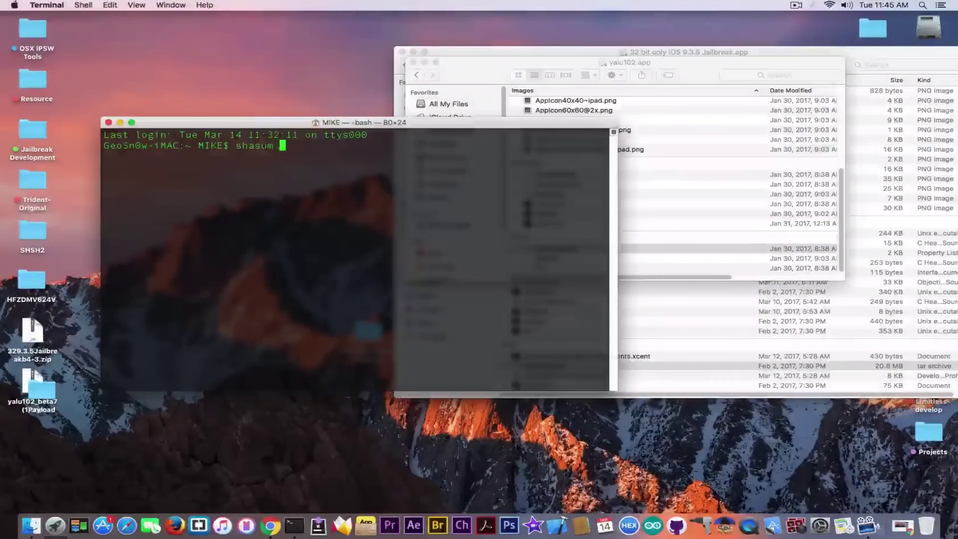
left_click(573, 250)
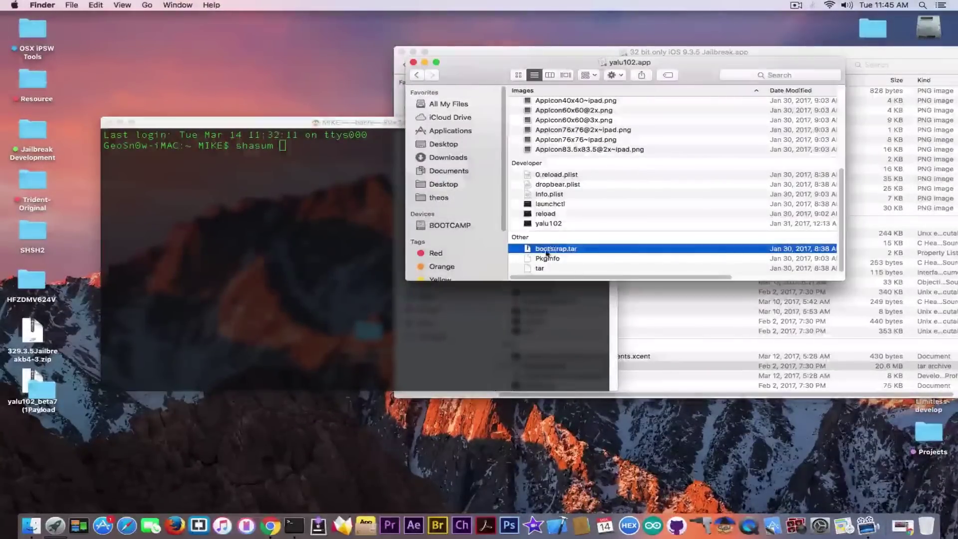
left_click_drag(551, 251, 316, 208)
key("Return")
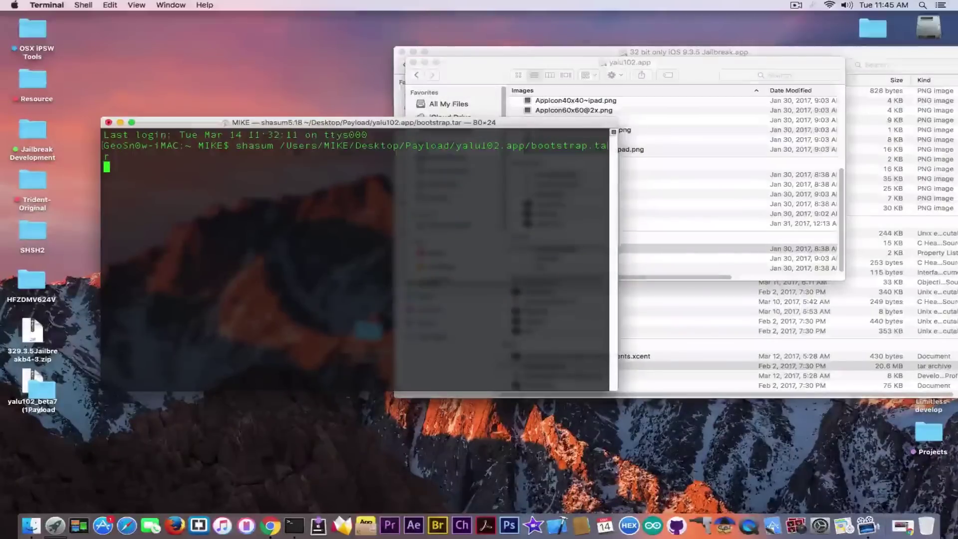
Step: Run shasum on the 32-bit Jailbreak app's bootstrap.tar and compare both hashes (33717e63...)
left_click_drag(243, 167, 355, 167)
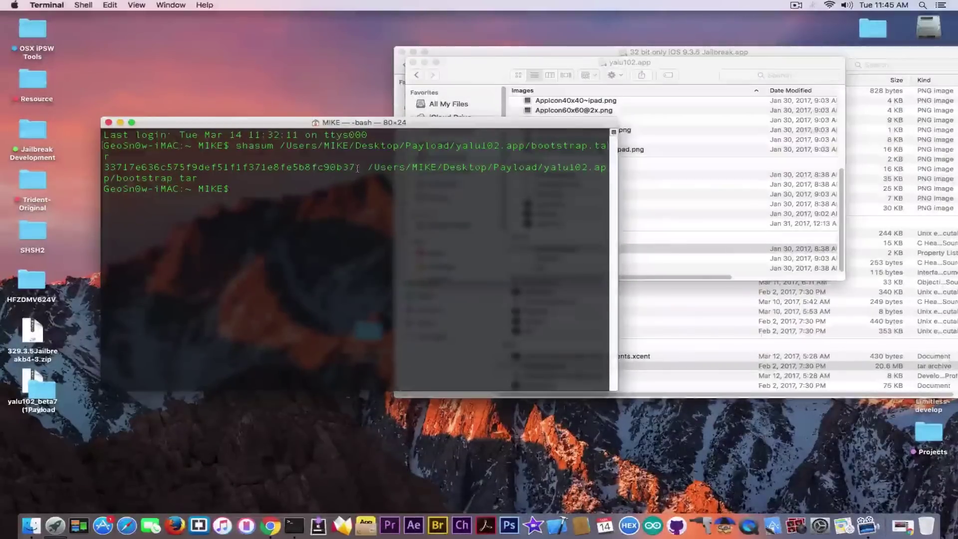
left_click(381, 256)
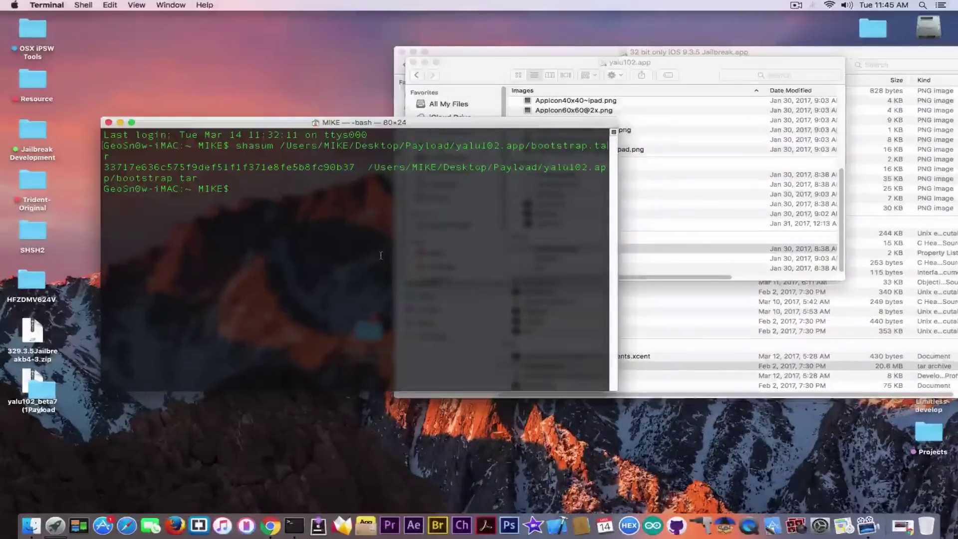
type("shasum")
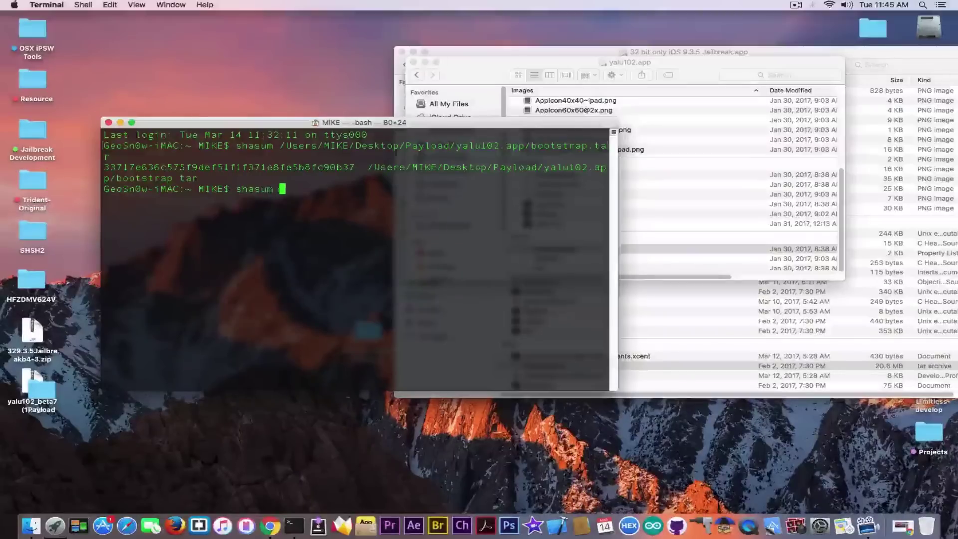
left_click(534, 366)
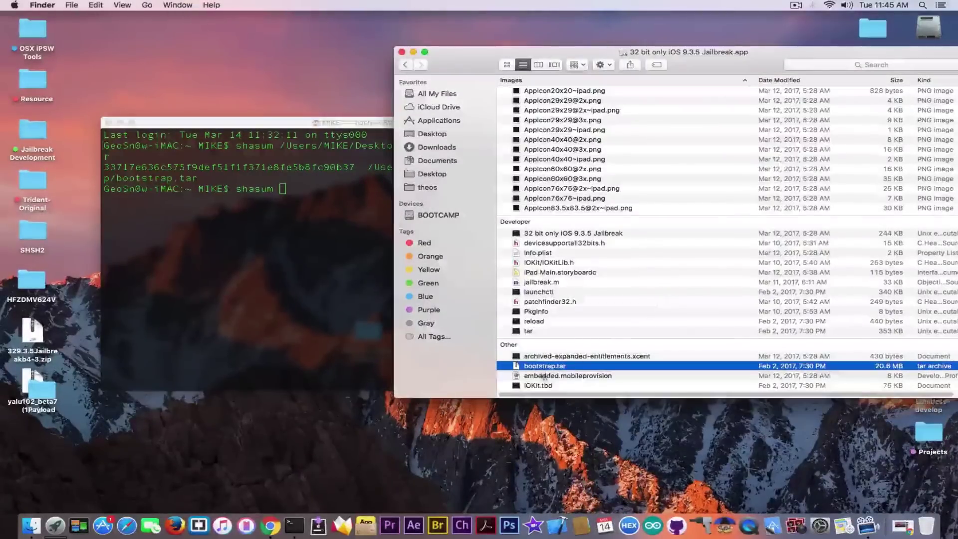
left_click_drag(533, 369, 235, 265)
left_click(235, 264)
key("Return")
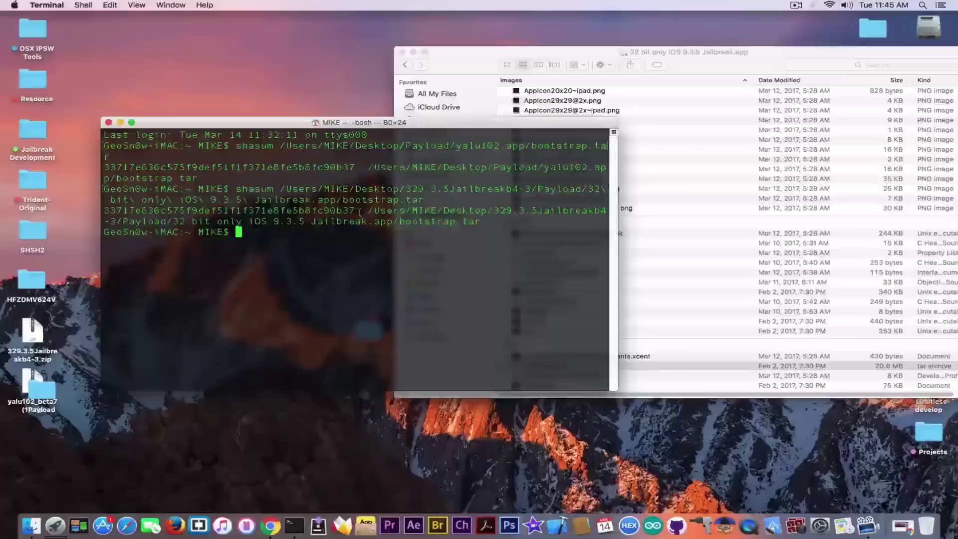
left_click_drag(311, 210, 105, 209)
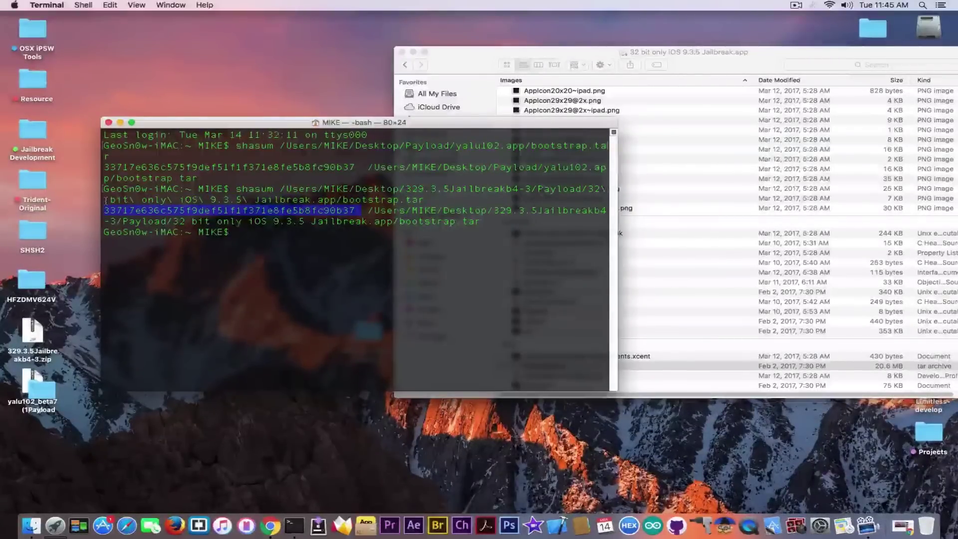
Step: Select IOKitLib.h, jailbreak.m, patchfinder32.h and devicesupport32bits.h in the 32-bit Jailbreak app contents
left_click(698, 149)
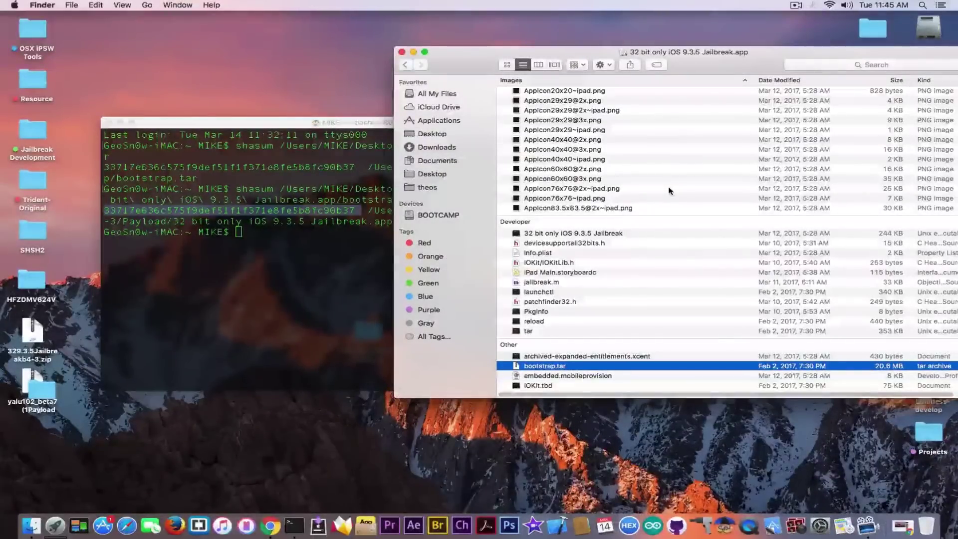
left_click(655, 188)
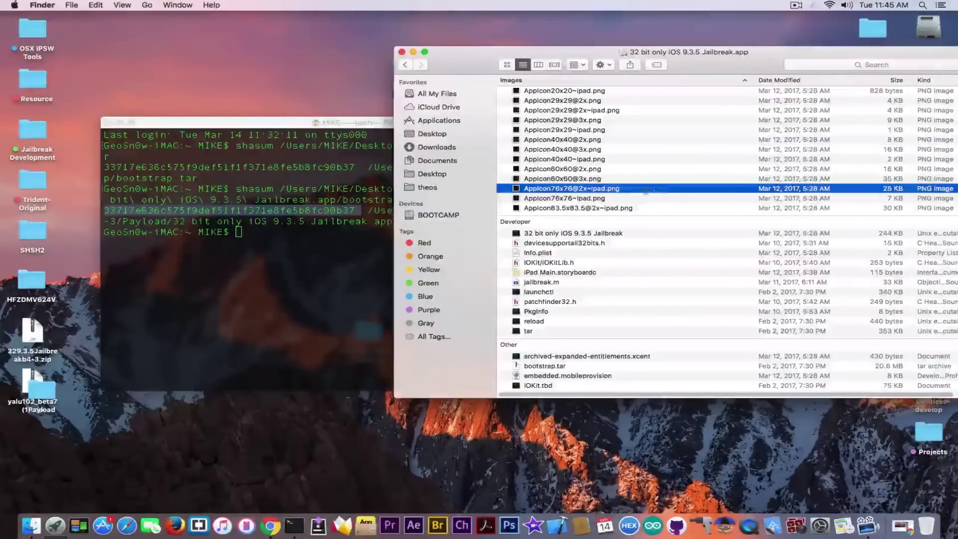
left_click(560, 242)
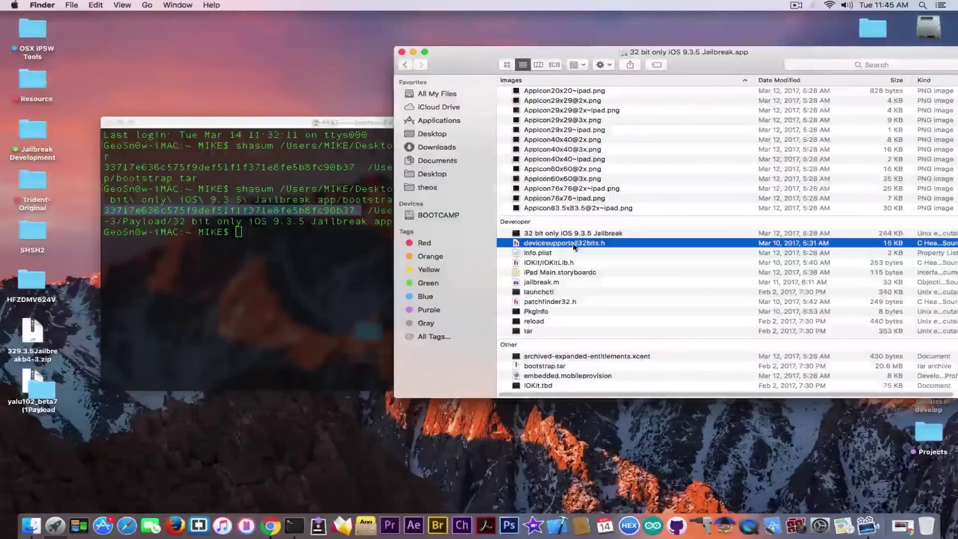
left_click(565, 281)
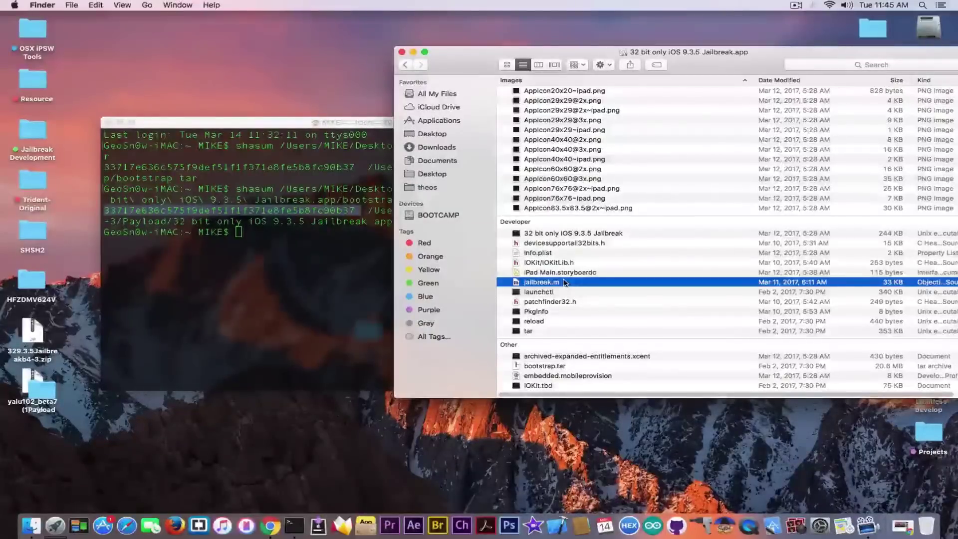
key("Down")
key("Down")
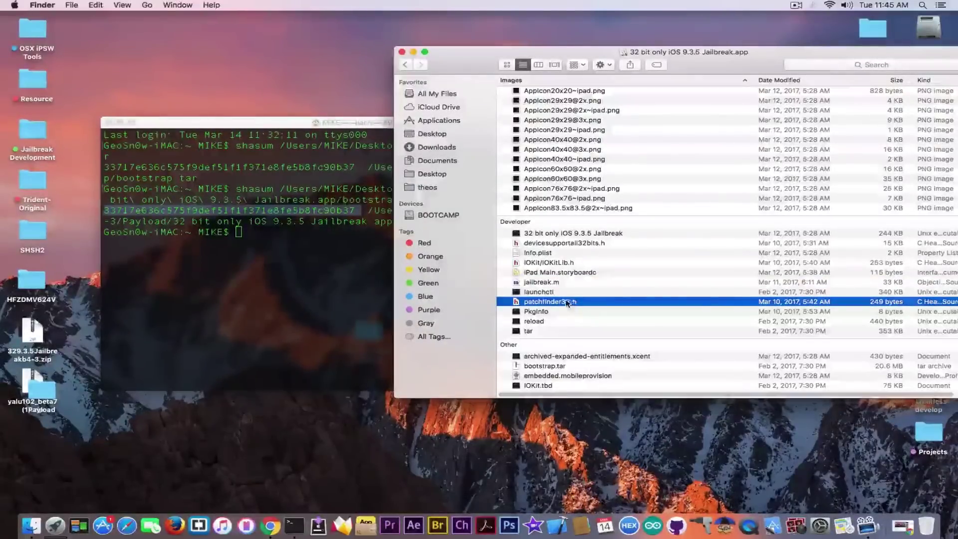
left_click(561, 263, "super")
left_click(560, 281, "super")
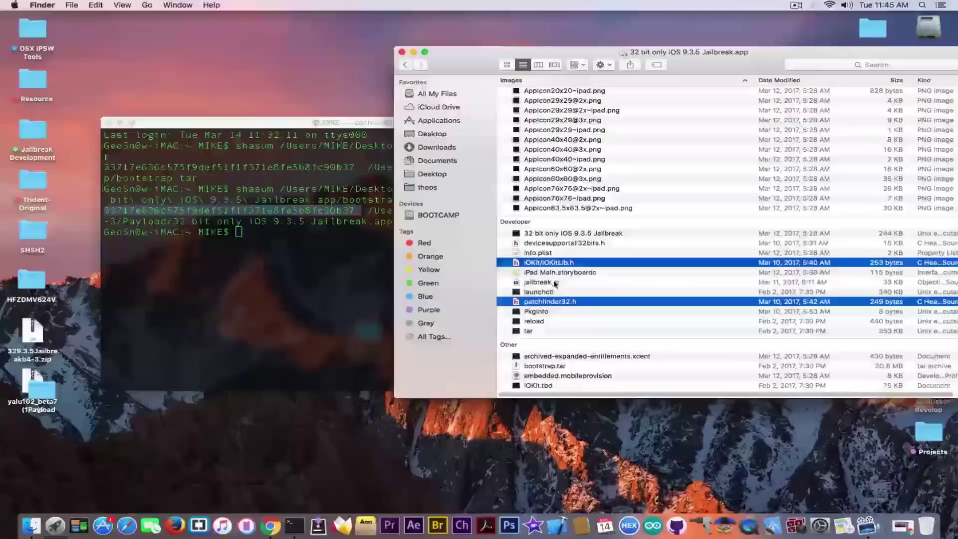
left_click(582, 243, "super")
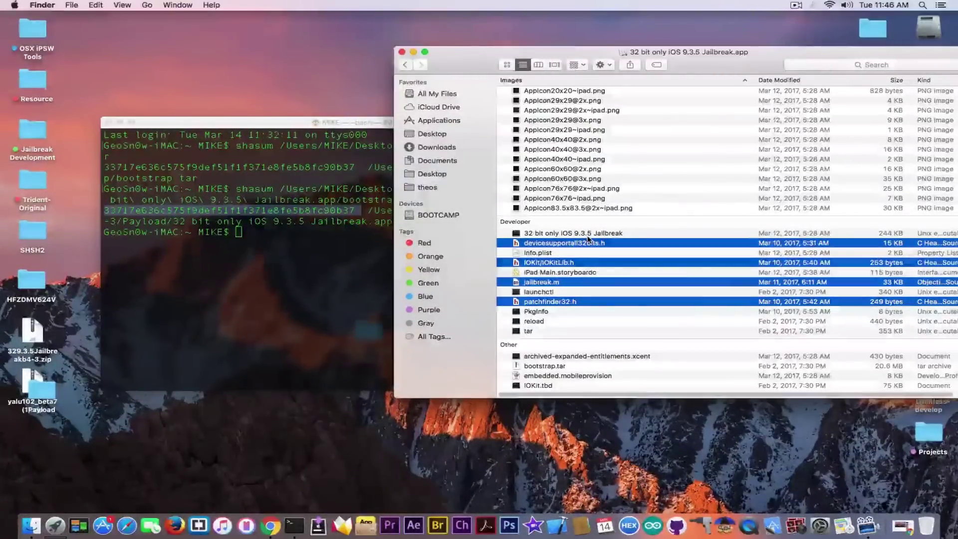
Step: Clear the selection and open jailbreak.m to view its source
left_click(541, 311)
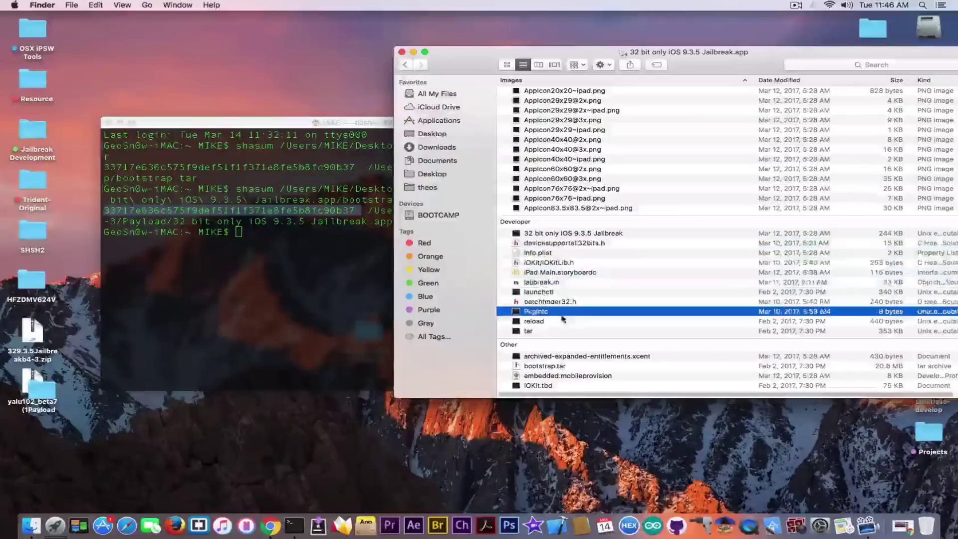
left_click(599, 233)
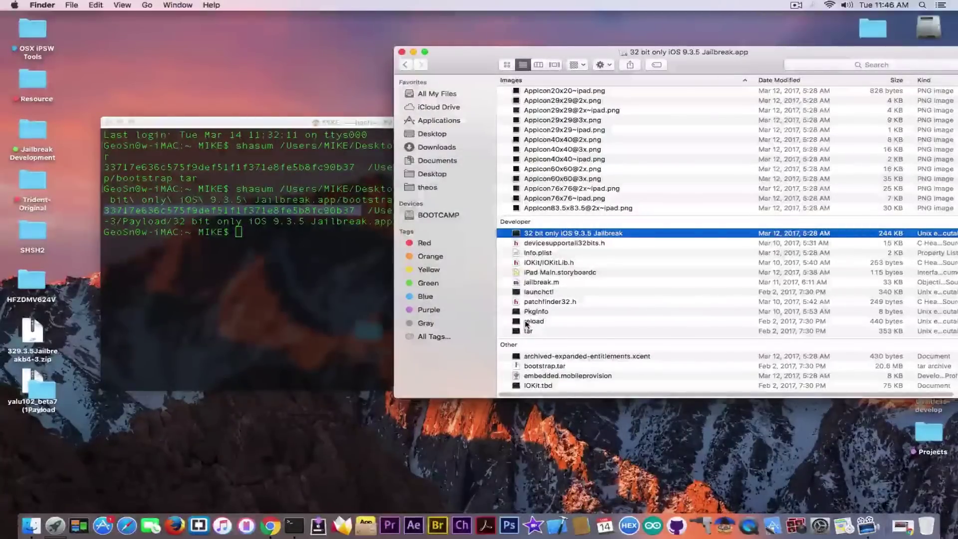
left_click(545, 272)
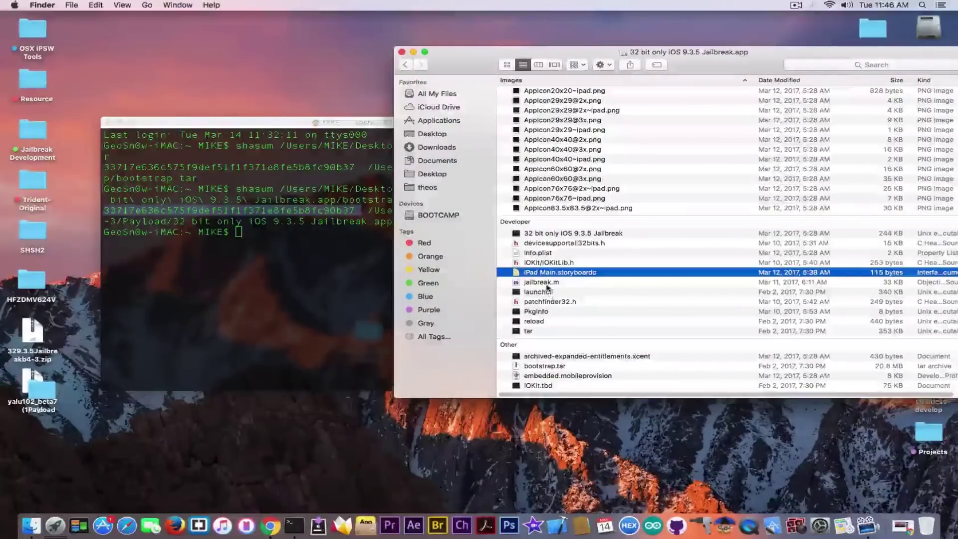
left_click(547, 283)
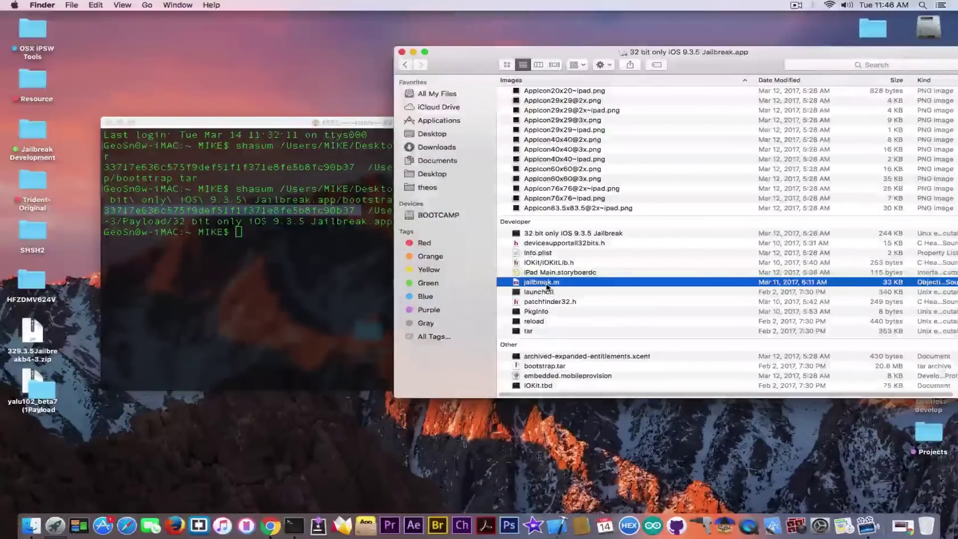
double_click(547, 283)
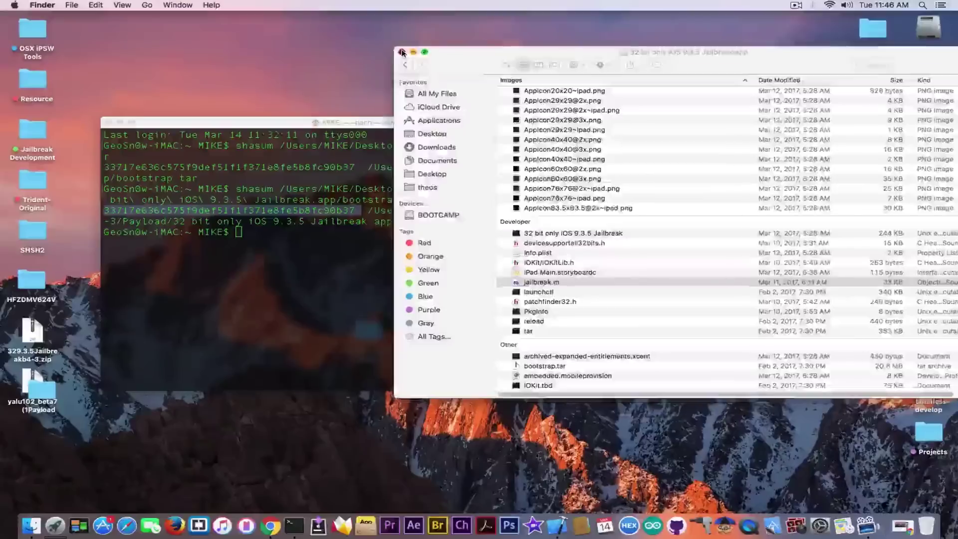
Step: Close the jailbreak app's Finder window and the Terminal window
left_click(402, 52)
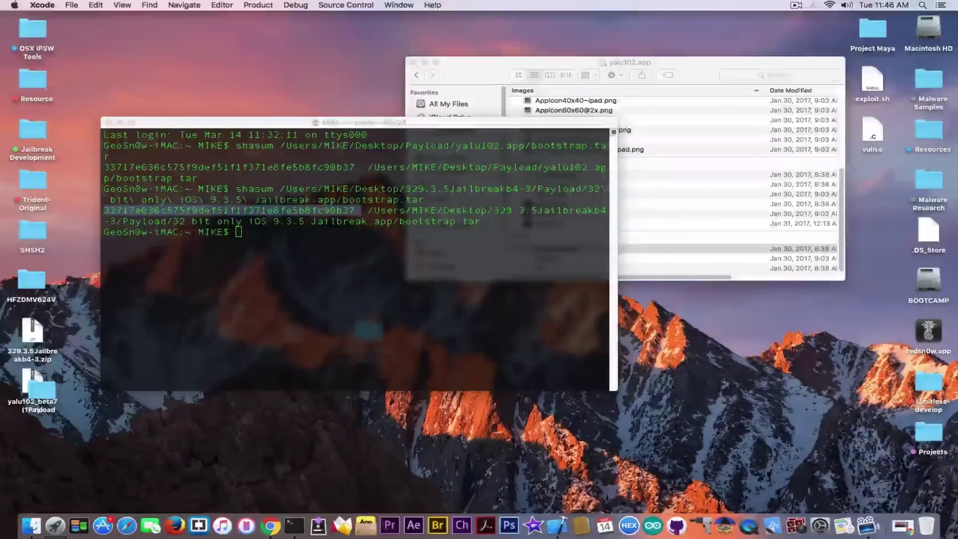
left_click(104, 147)
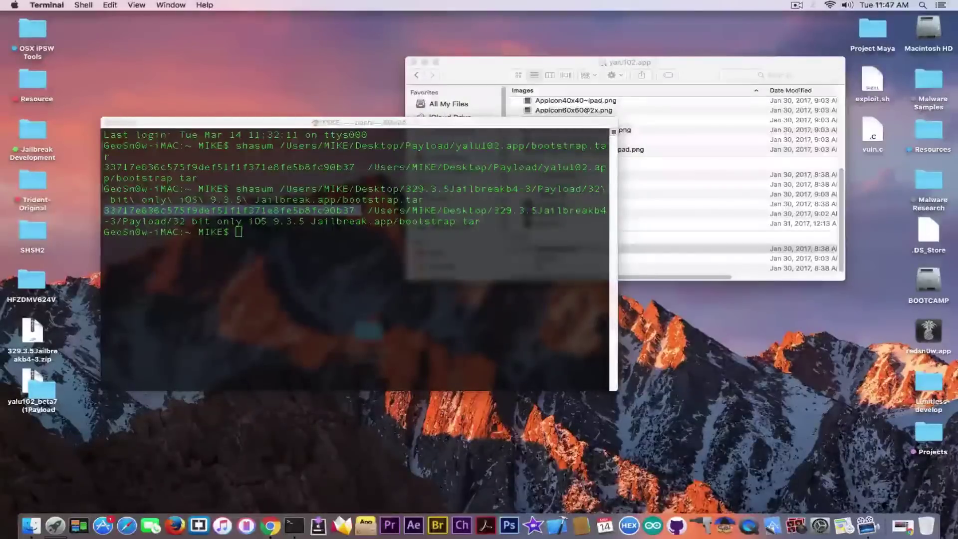
left_click(105, 121)
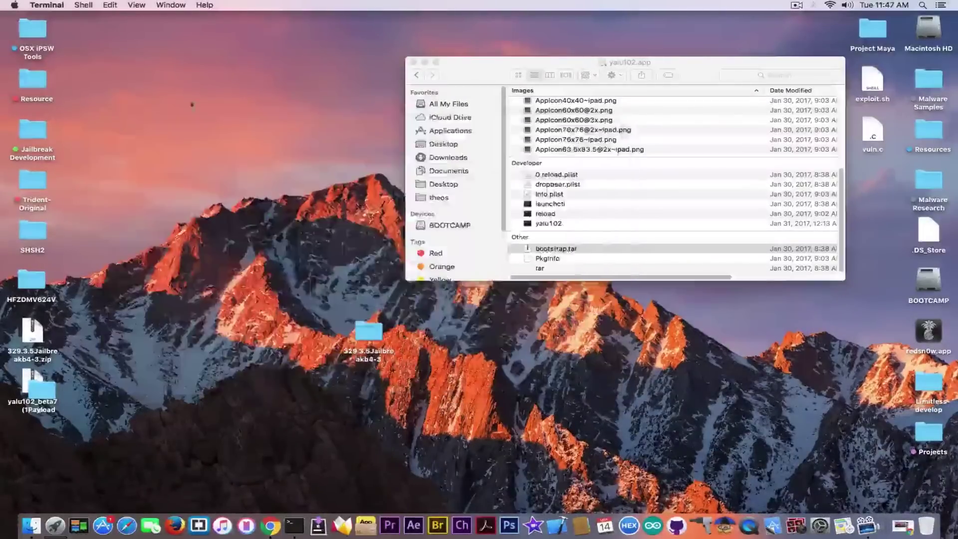
Step: Close the yalu102.app folder window and launch Chrome
left_click(521, 172)
scroll(524, 180, "up", 2)
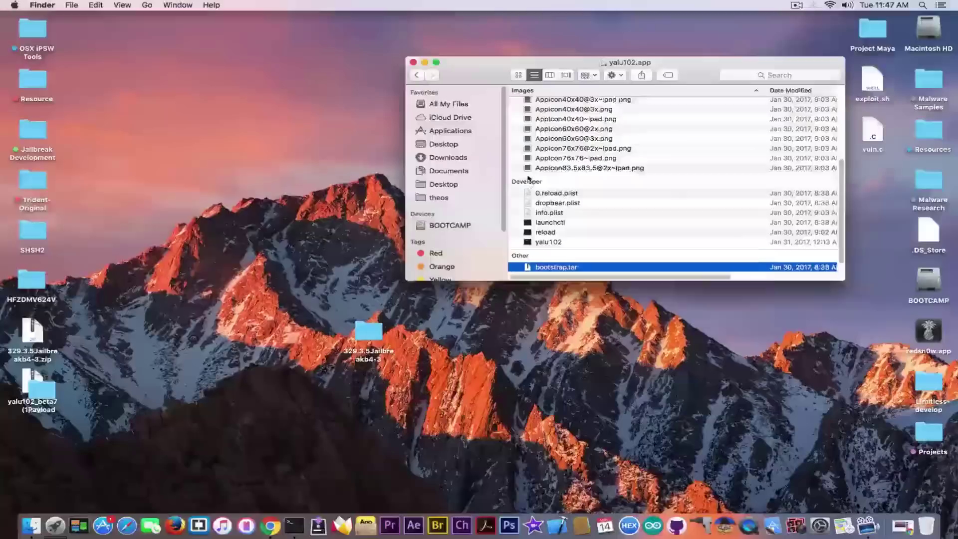
left_click(413, 62)
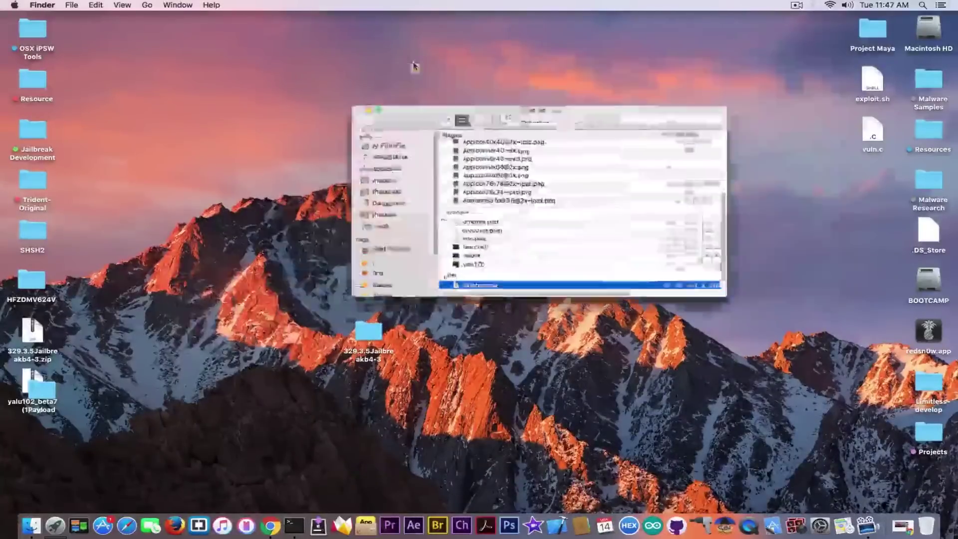
left_click(270, 525)
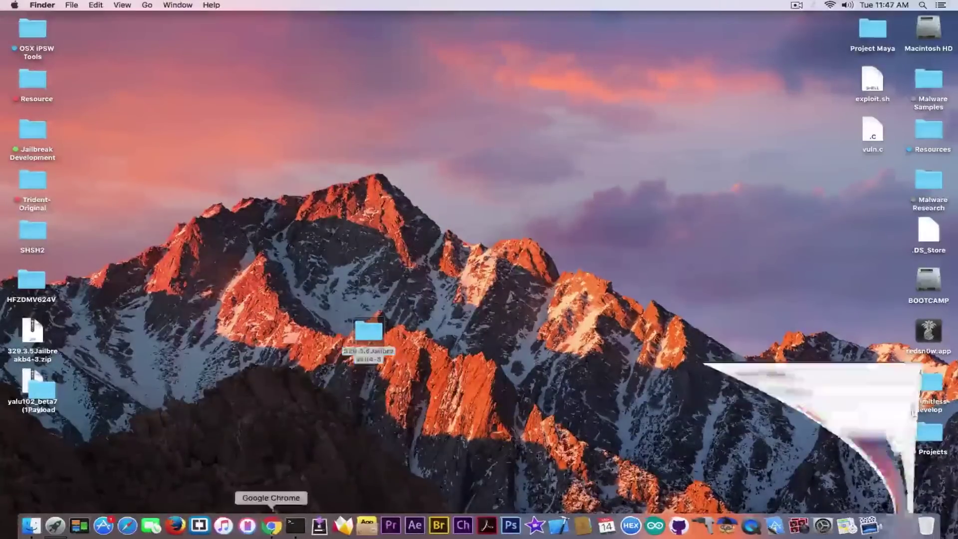
Step: Browse the GitHub repo, open its 32 bit only iOS 9.3.5 Jailbreak folder, then close the tab
left_click(235, 21)
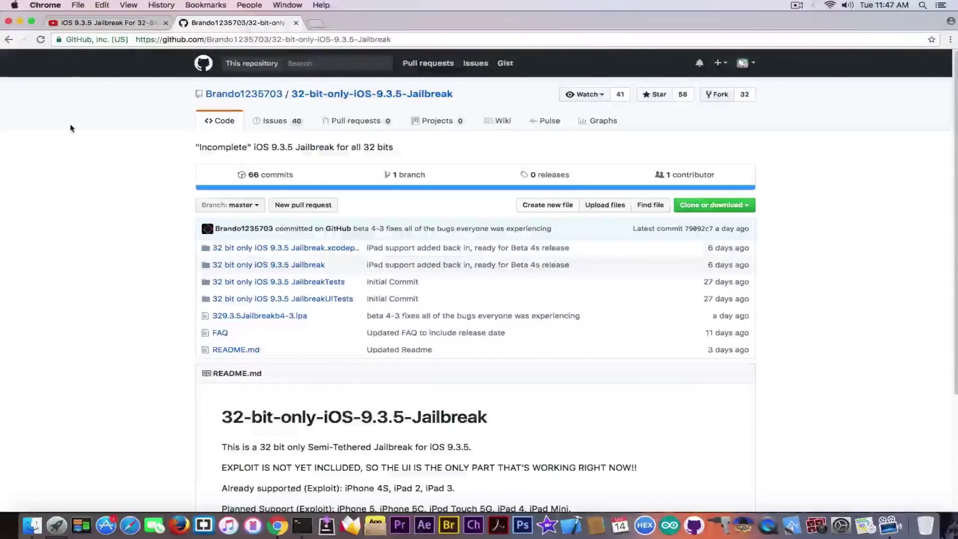
scroll(96, 217, "down", 3)
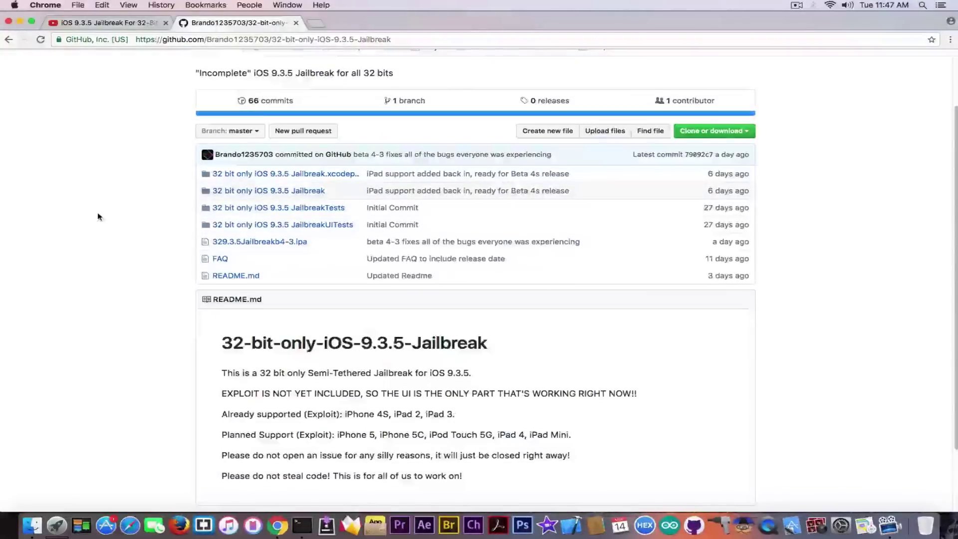
scroll(208, 271, "up", 3)
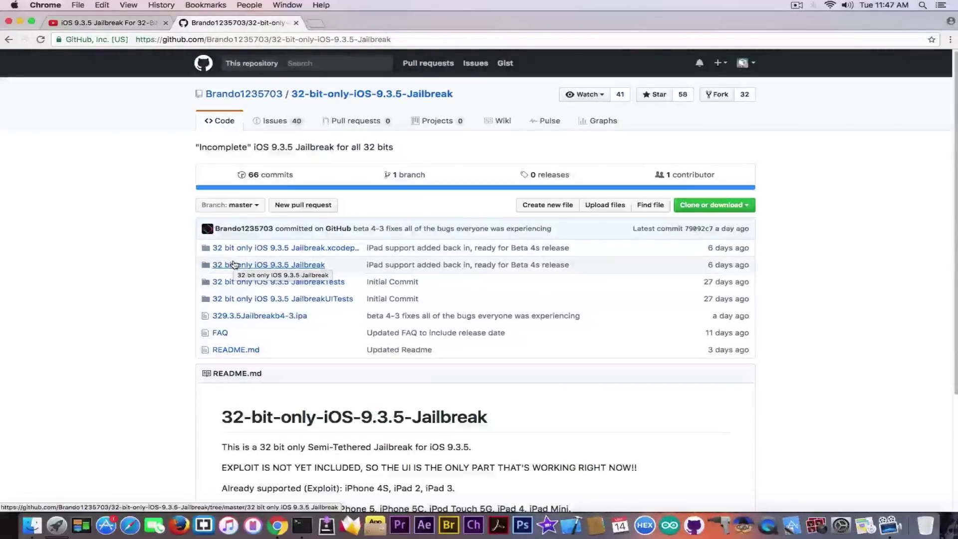
left_click(233, 264)
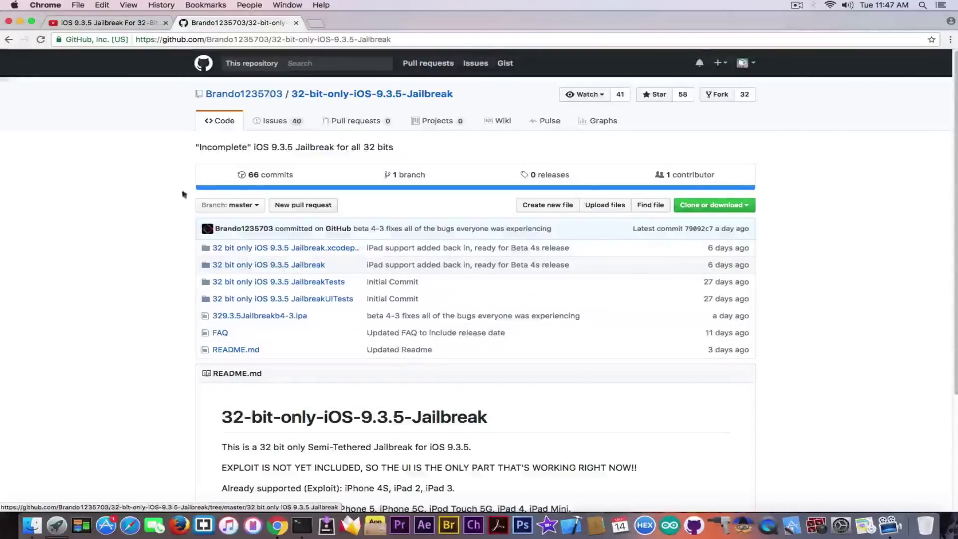
left_click(296, 23)
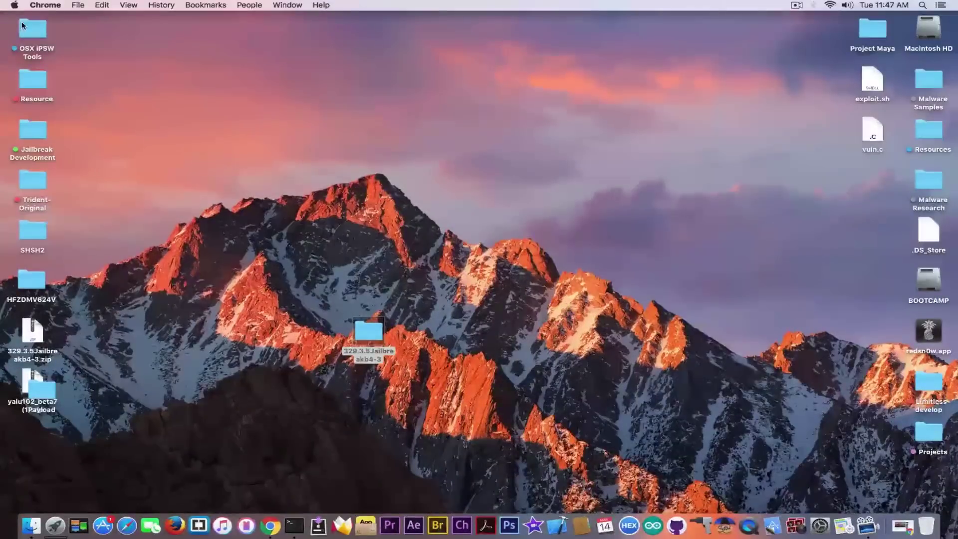
Step: Drag the 329.3.5Jailbreakb4-3 folder into the right-hand column of desktop icons
left_click_drag(368, 331, 114, 389)
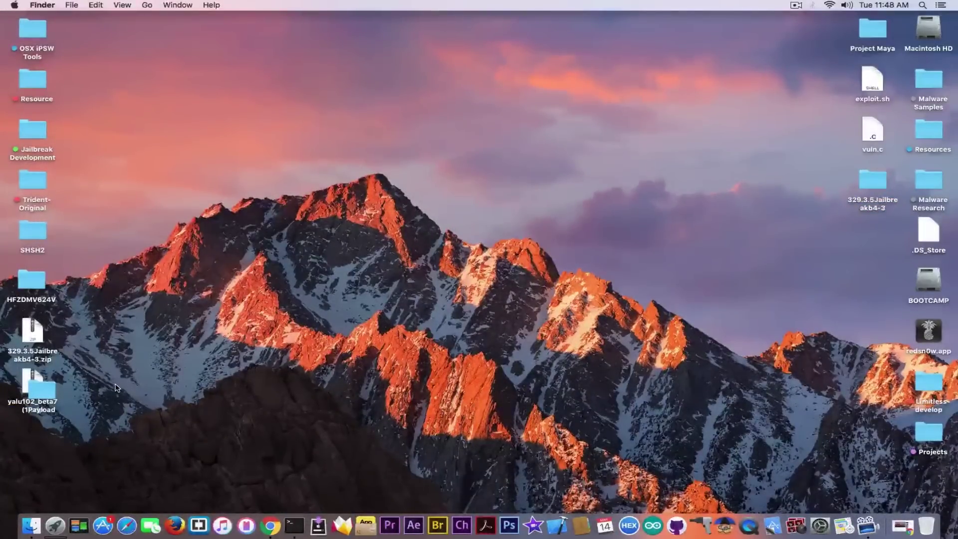